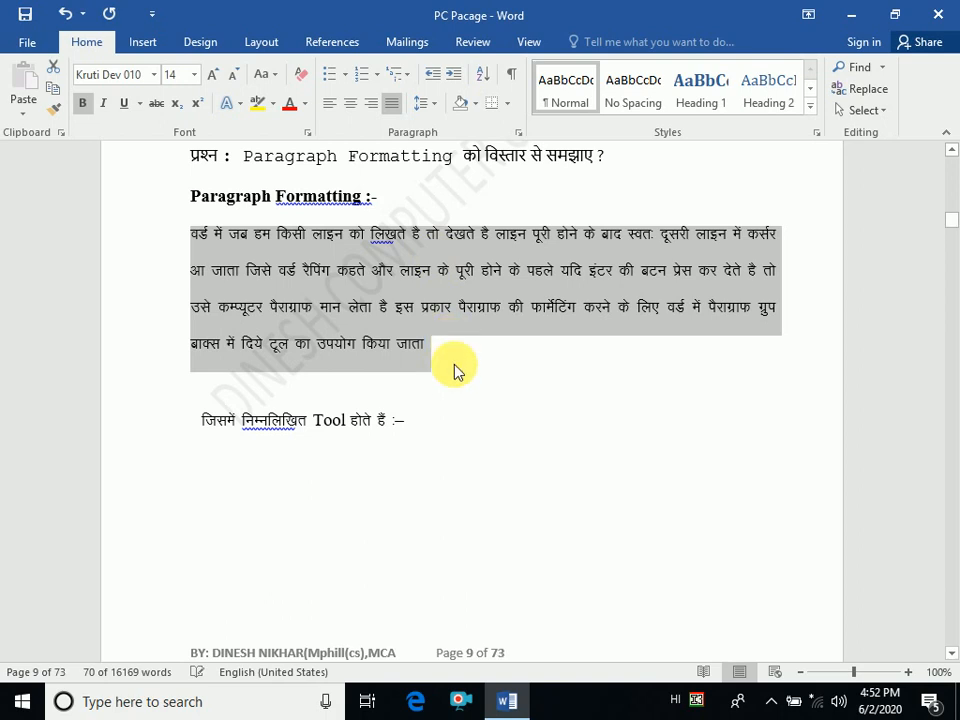
Step: Set the selected Hindi paragraph's line spacing to 2.5, and finally reduce it to 1.0
{"action": "left_click", "coordinate": [423, 103]}
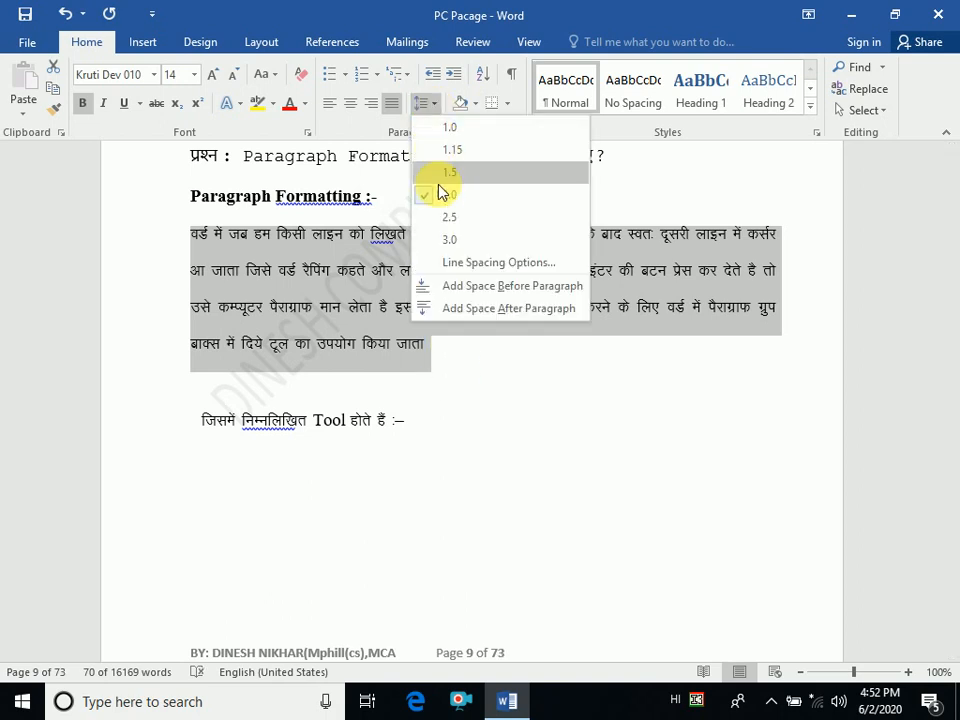
{"action": "left_click", "coordinate": [445, 220]}
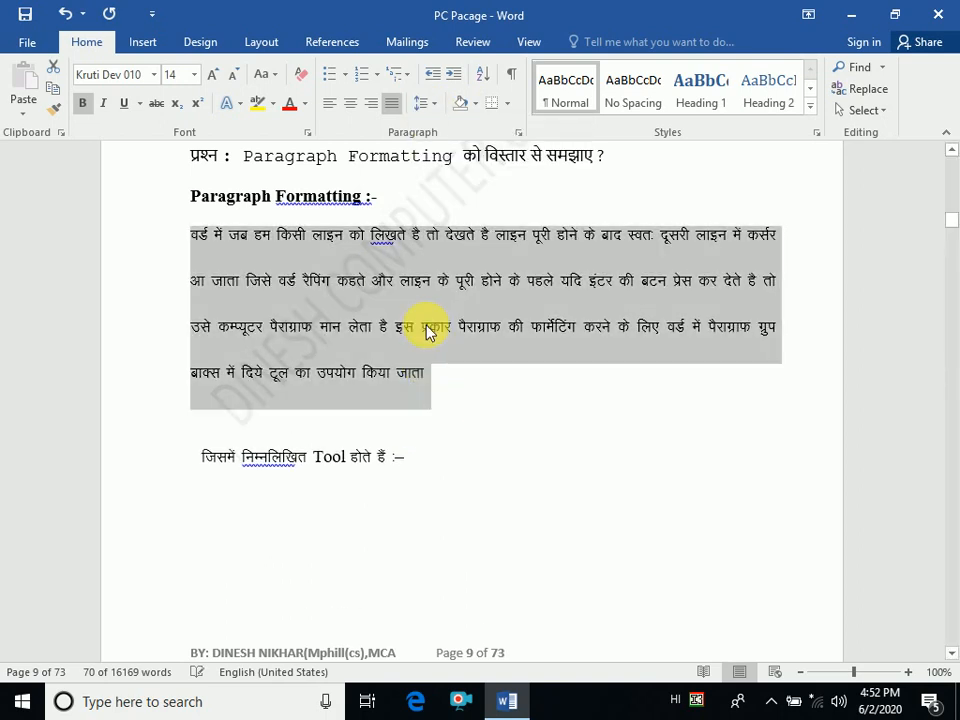
{"action": "left_click", "coordinate": [432, 112]}
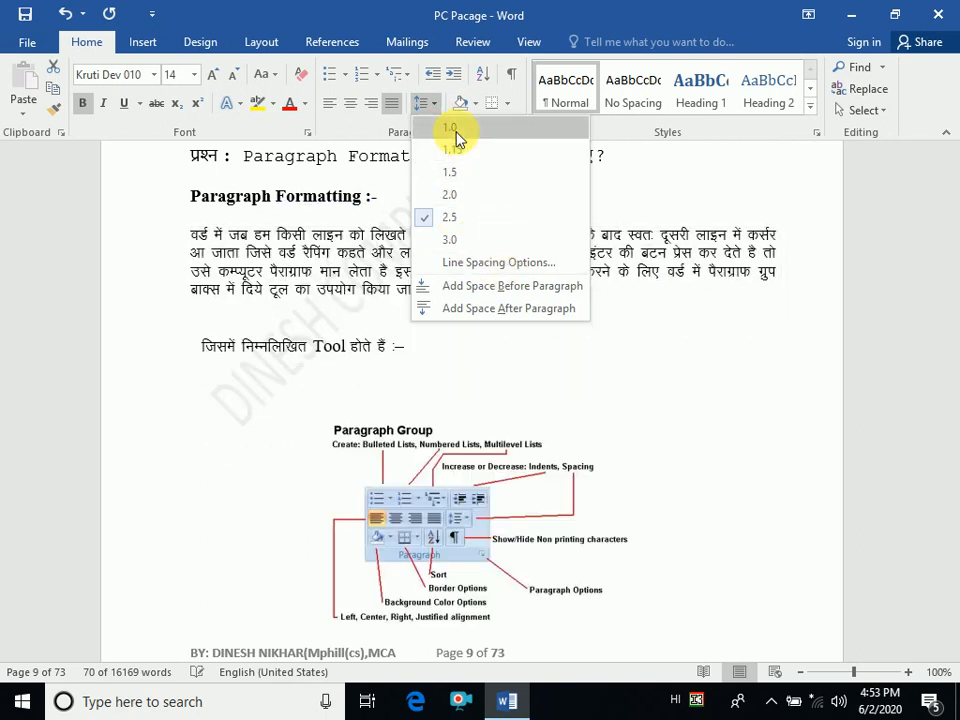
{"action": "left_click", "coordinate": [449, 130]}
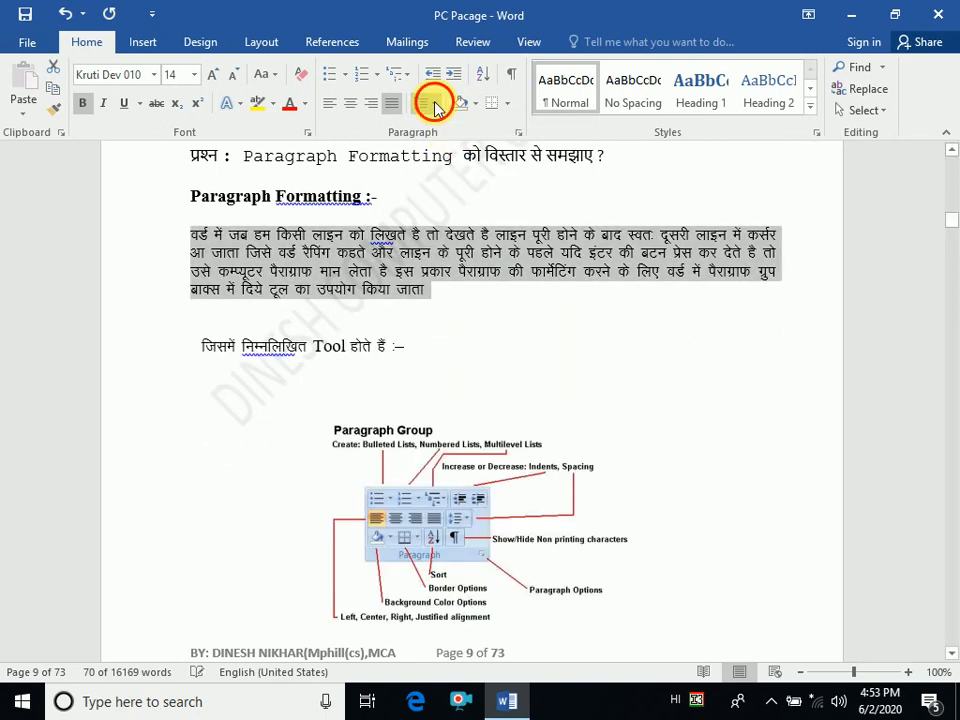
Step: Add space before the selected Hindi paragraph, remove that space again, and deselect the text
{"action": "left_click", "coordinate": [434, 106]}
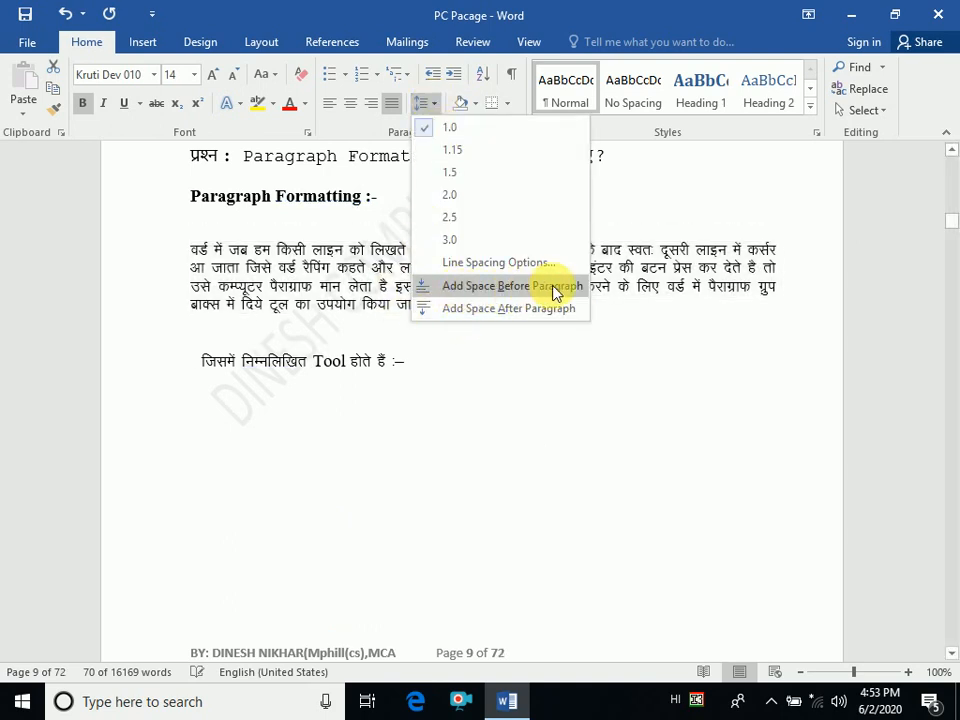
{"action": "left_click", "coordinate": [453, 290]}
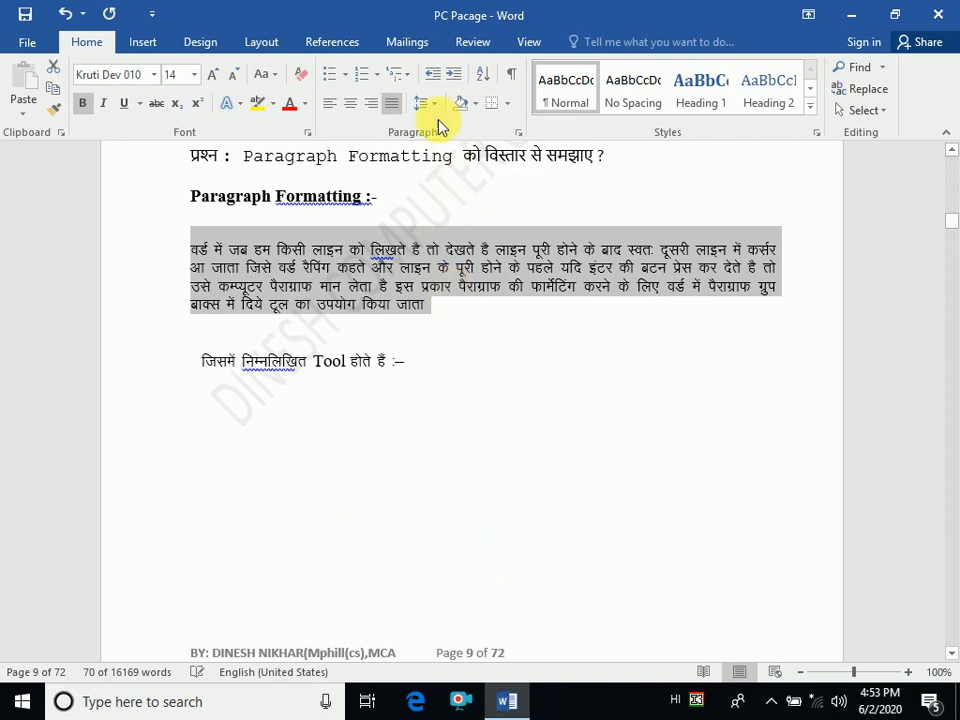
{"action": "left_click", "coordinate": [435, 113]}
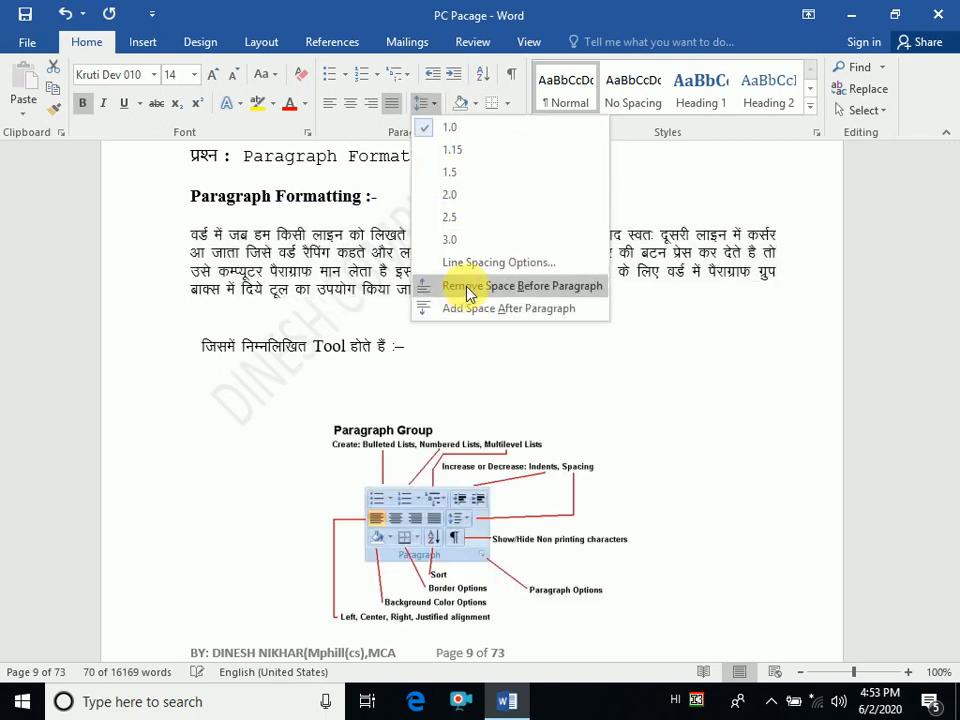
{"action": "left_click", "coordinate": [468, 290]}
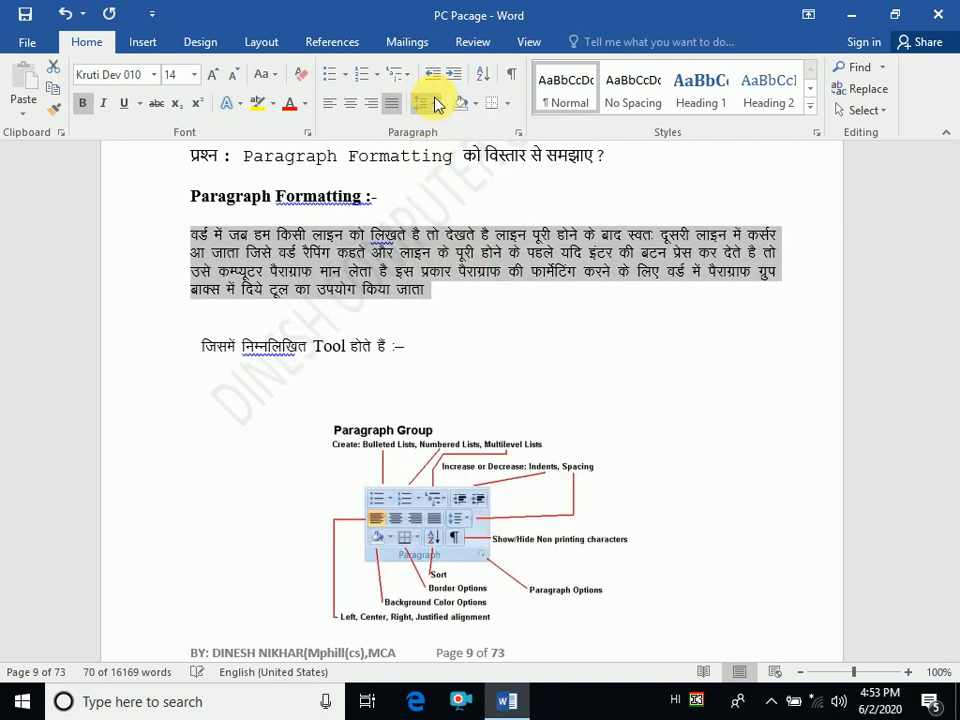
{"action": "left_click", "coordinate": [430, 103]}
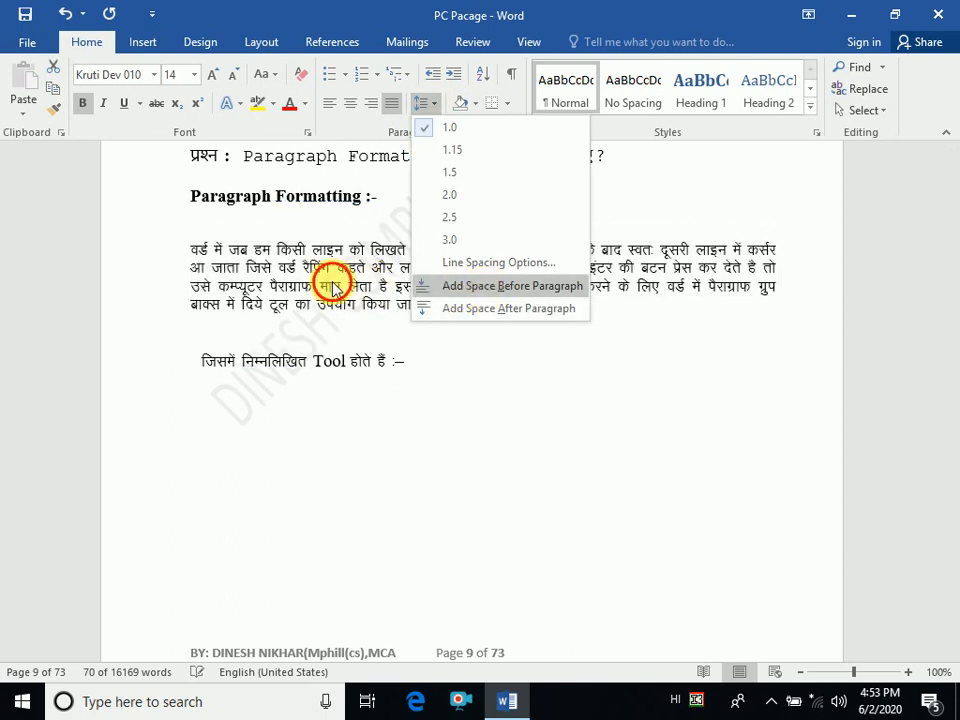
{"action": "left_click", "coordinate": [332, 284]}
{"action": "left_click", "coordinate": [445, 292]}
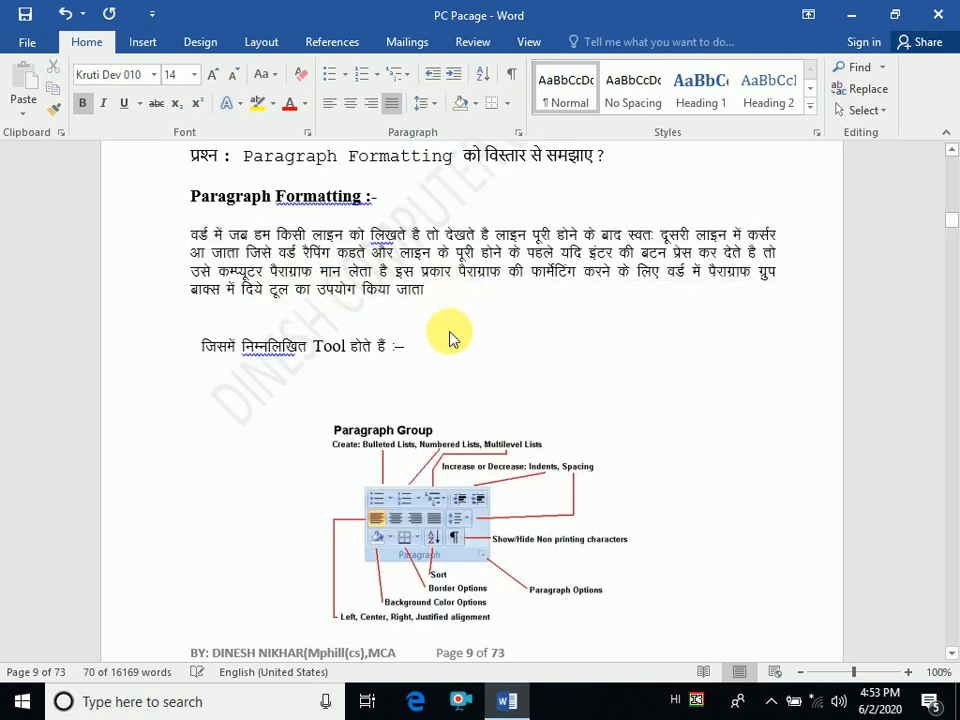
Step: Look through the toggle case section, the Paragraph Group diagram and the list of alignment shortcuts around the Paragraph Formatting topic
{"action": "scroll", "coordinate": [450, 336], "scroll_direction": "up", "scroll_amount": 1}
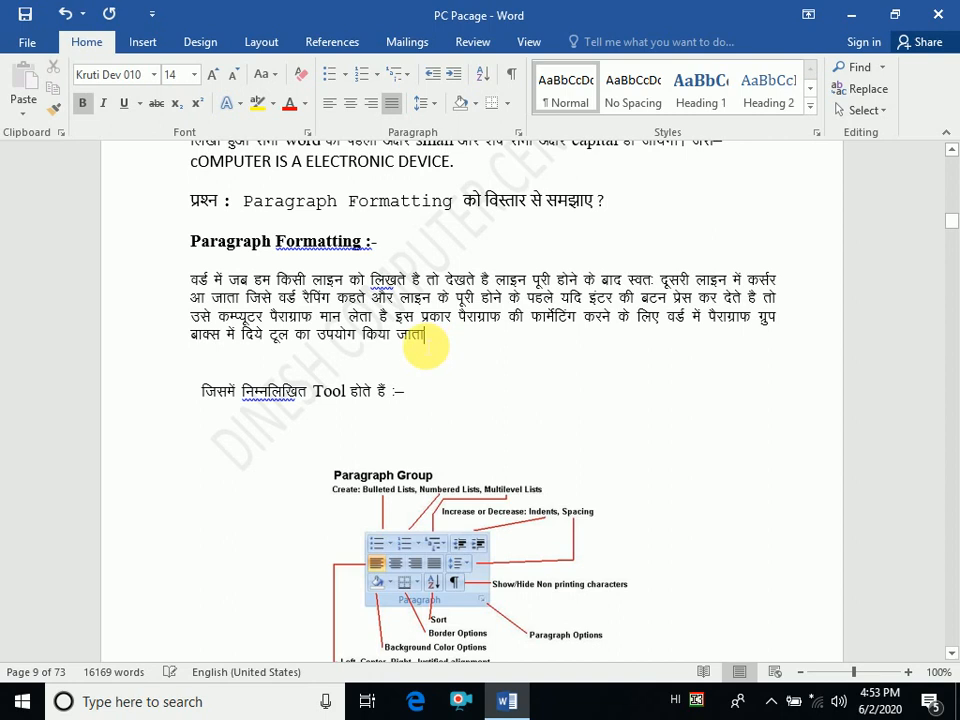
{"action": "scroll", "coordinate": [425, 345], "scroll_direction": "up", "scroll_amount": 2}
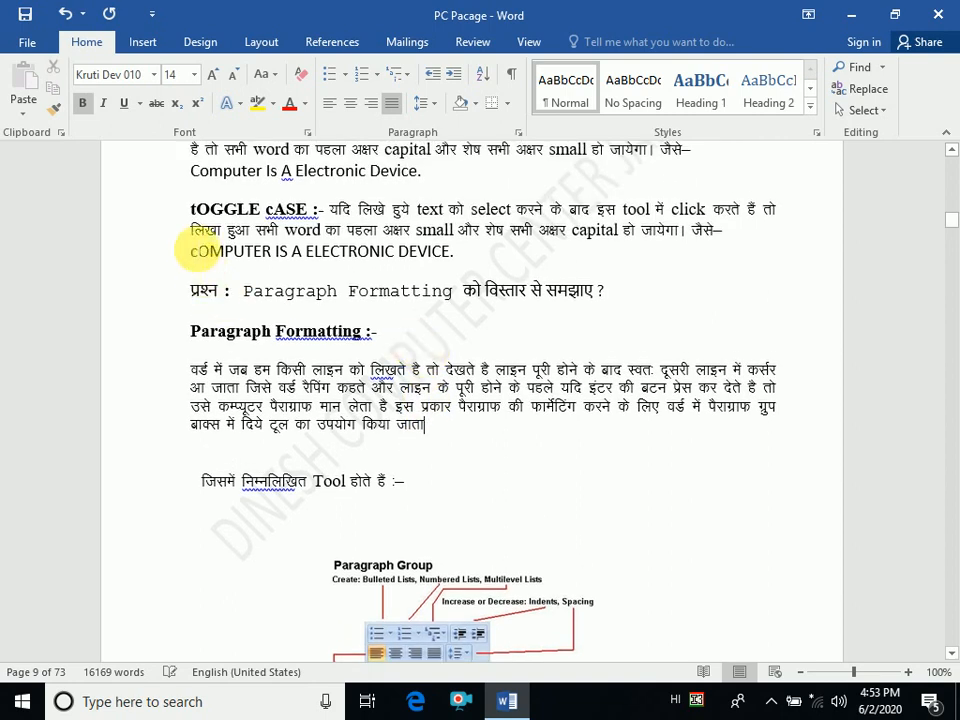
{"action": "left_click_drag", "start_coordinate": [190, 208], "coordinate": [624, 300]}
{"action": "scroll", "coordinate": [450, 332], "scroll_direction": "down", "scroll_amount": 1}
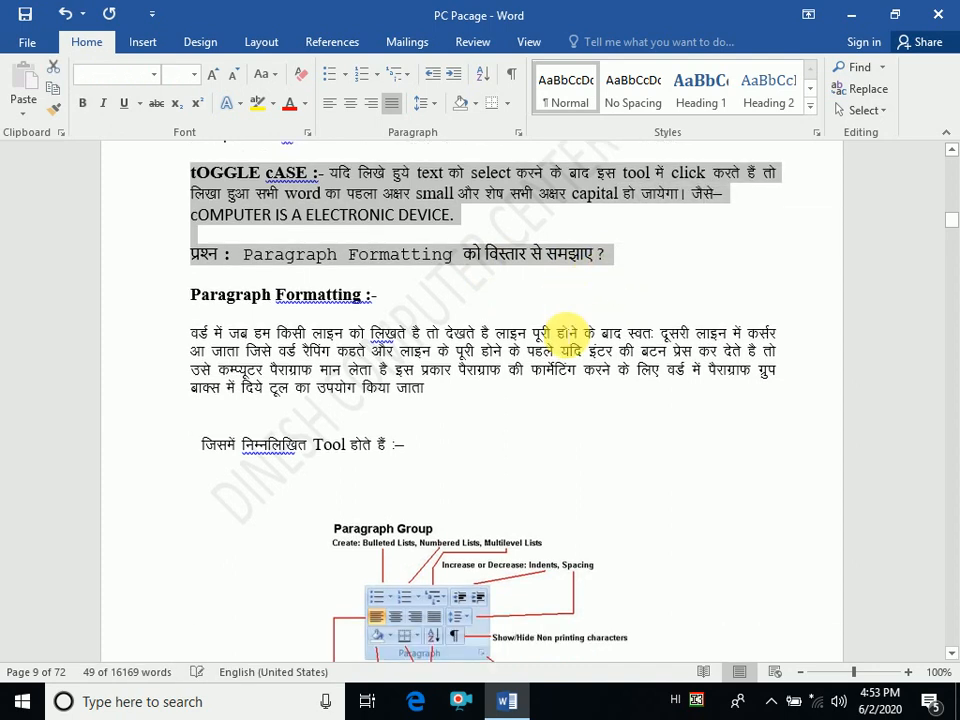
{"action": "left_click", "coordinate": [499, 422]}
{"action": "scroll", "coordinate": [495, 420], "scroll_direction": "down", "scroll_amount": 2}
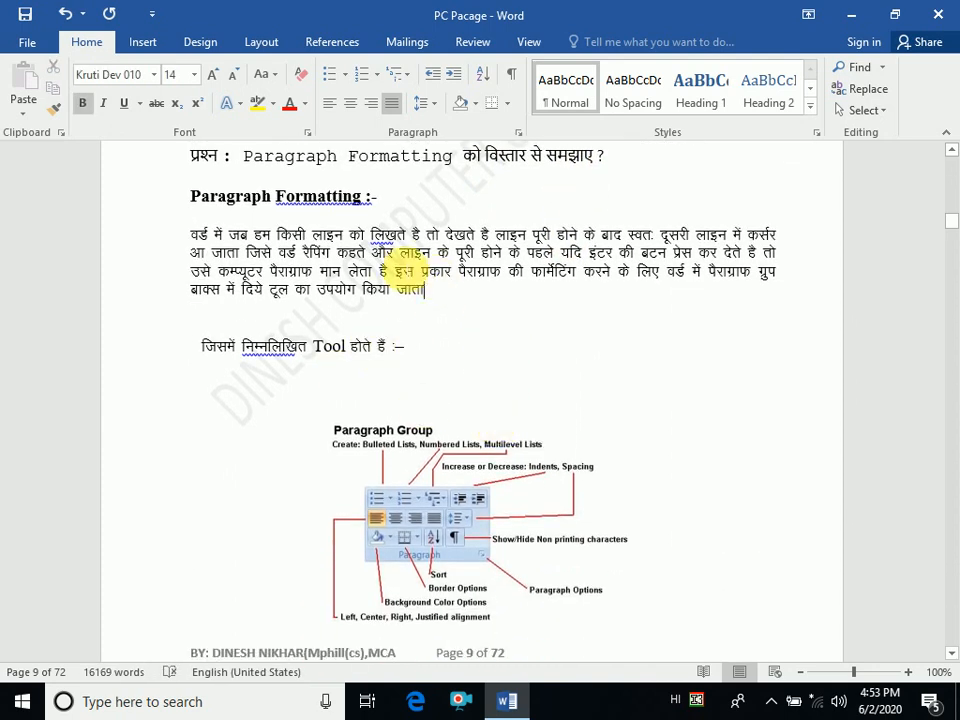
{"action": "scroll", "coordinate": [388, 293], "scroll_direction": "down", "scroll_amount": 7}
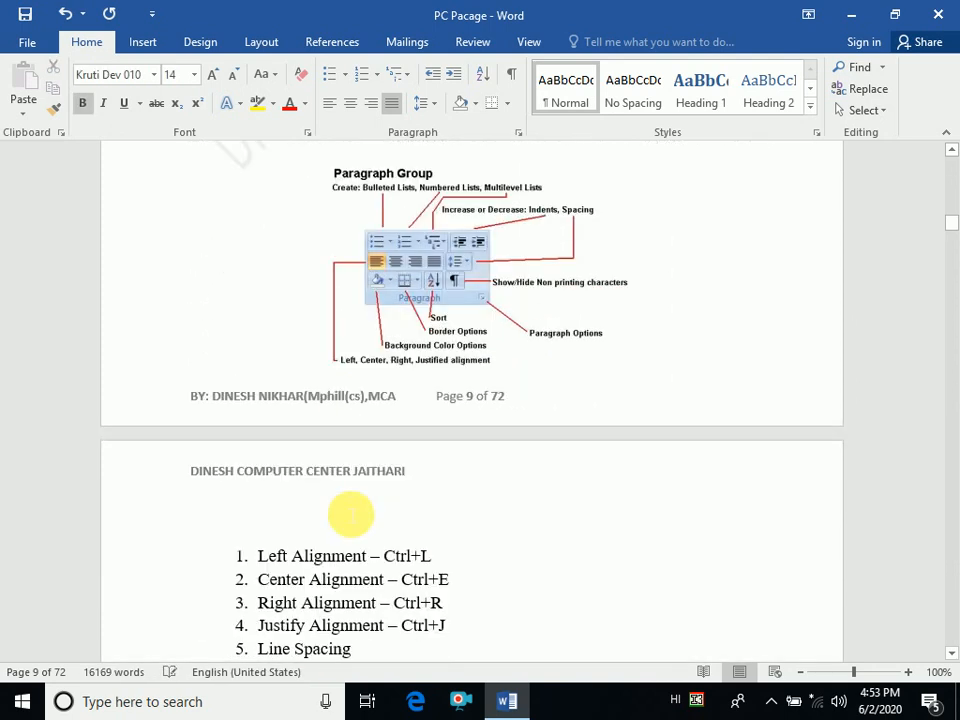
{"action": "scroll", "coordinate": [345, 511], "scroll_direction": "down", "scroll_amount": 3}
{"action": "scroll", "coordinate": [349, 514], "scroll_direction": "up", "scroll_amount": 10}
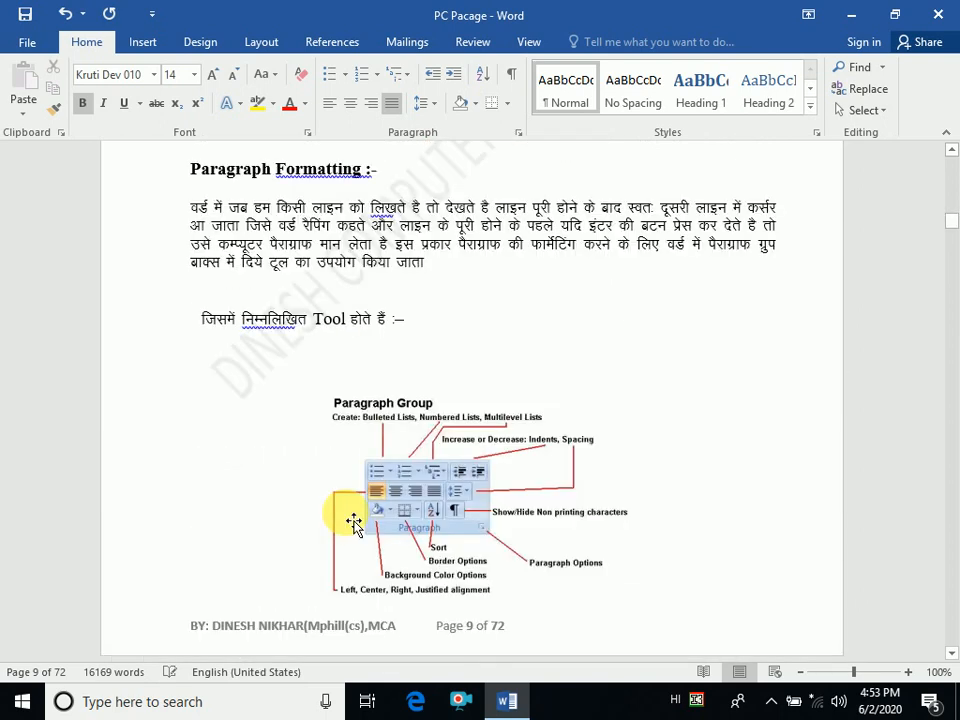
{"action": "scroll", "coordinate": [460, 450], "scroll_direction": "up", "scroll_amount": 1}
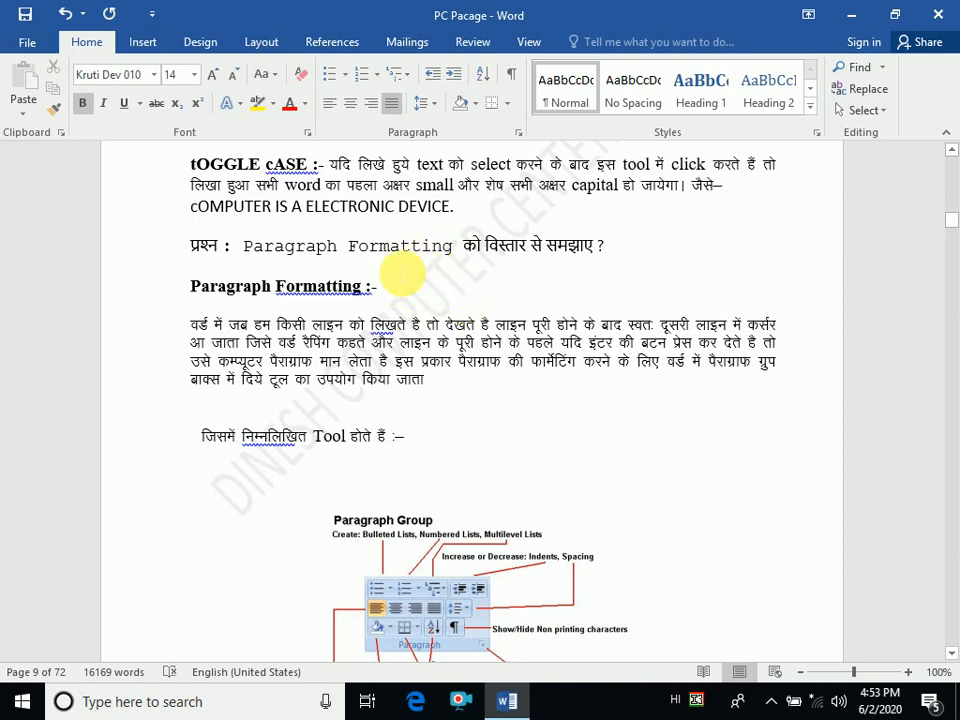
Step: Review the available line spacing and paragraph spacing options without applying any of them
{"action": "left_click", "coordinate": [426, 103]}
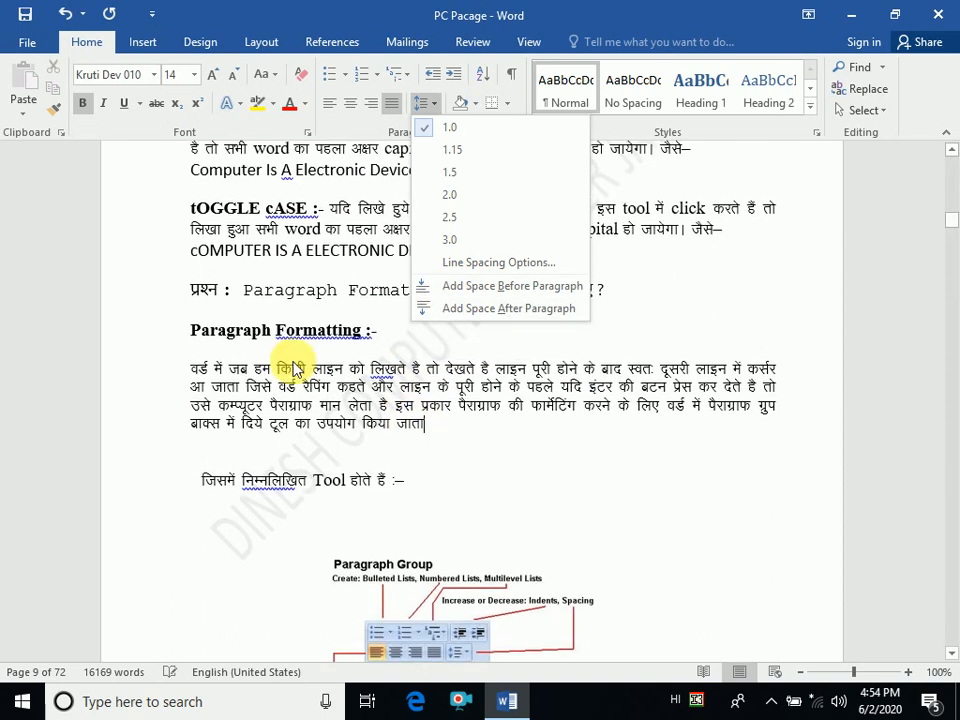
{"action": "left_click", "coordinate": [327, 365]}
{"action": "scroll", "coordinate": [160, 370], "scroll_direction": "up", "scroll_amount": 1}
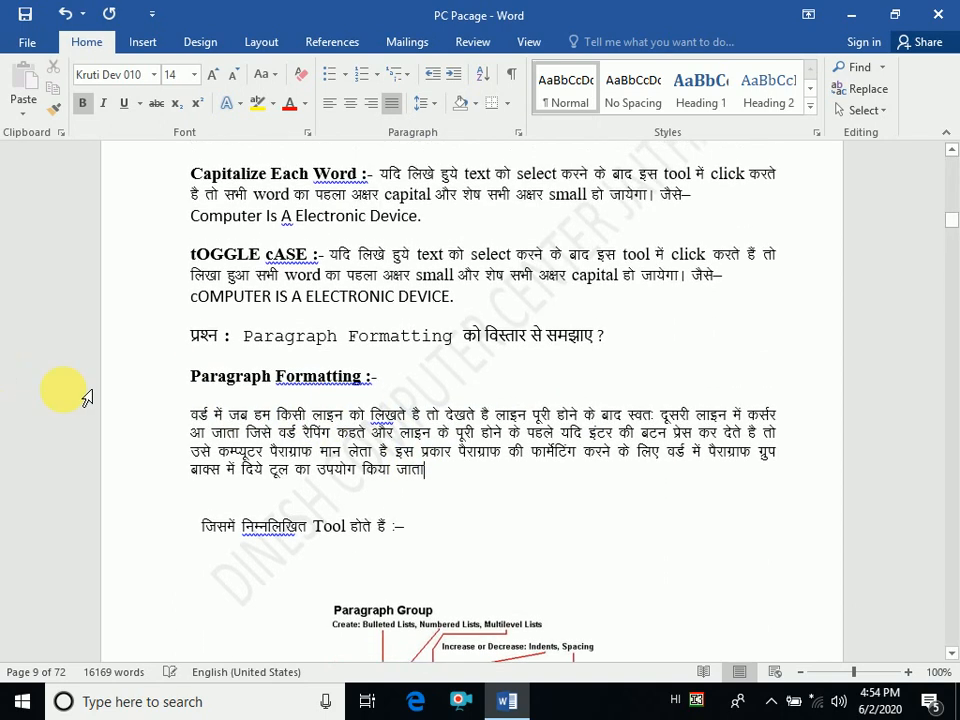
{"action": "scroll", "coordinate": [220, 412], "scroll_direction": "down", "scroll_amount": 1}
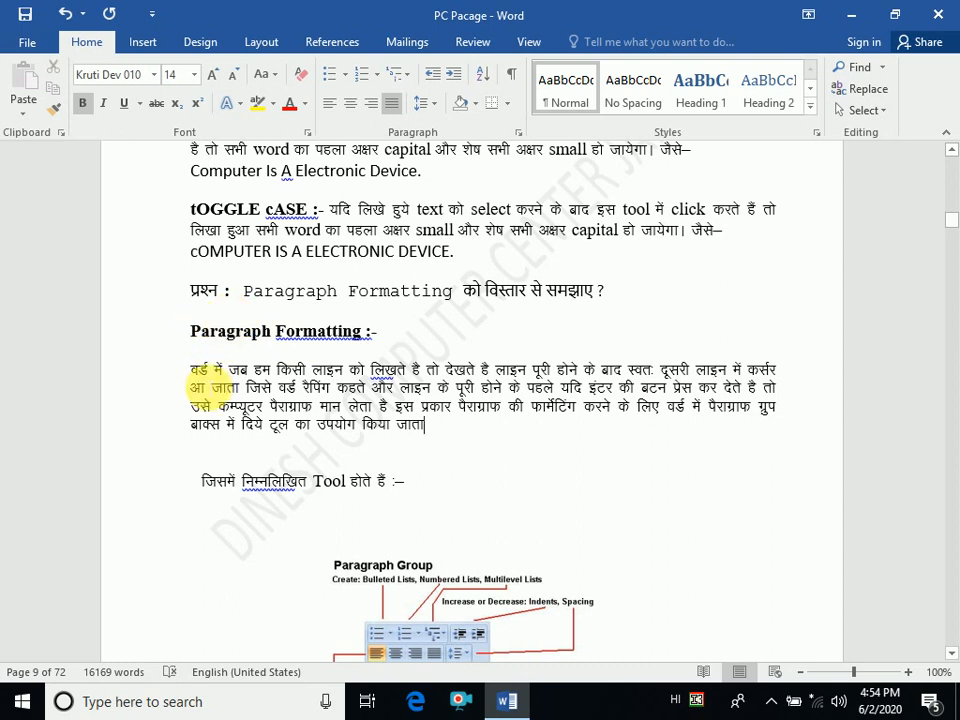
Step: Insert an empty line after the Paragraph Formatting question and preview adding space after that paragraph
{"action": "left_click", "coordinate": [613, 300]}
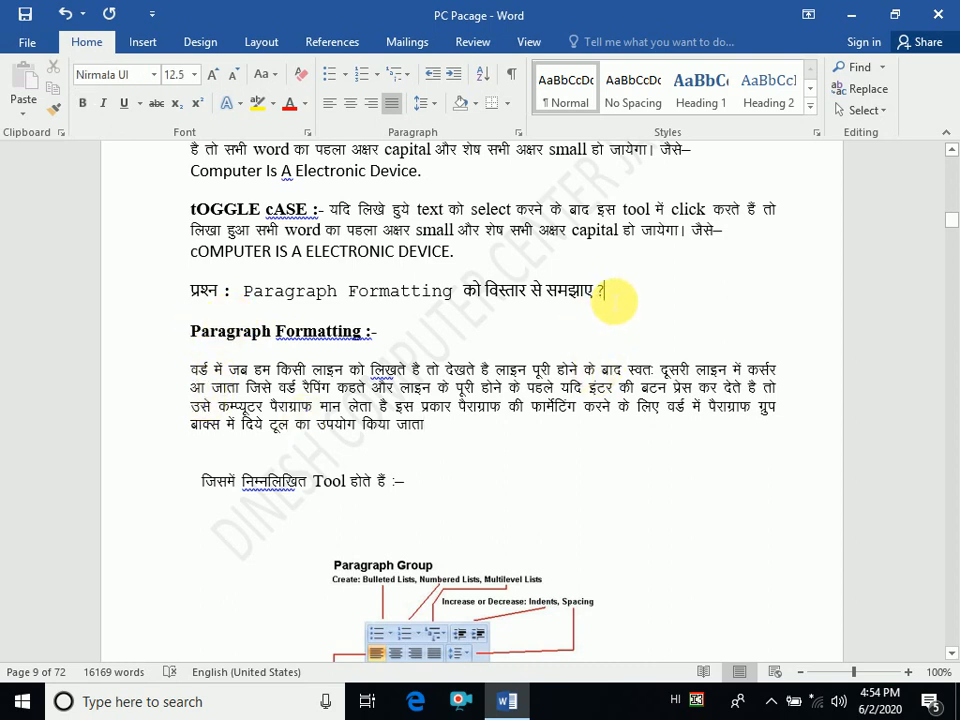
{"action": "key", "text": "Return"}
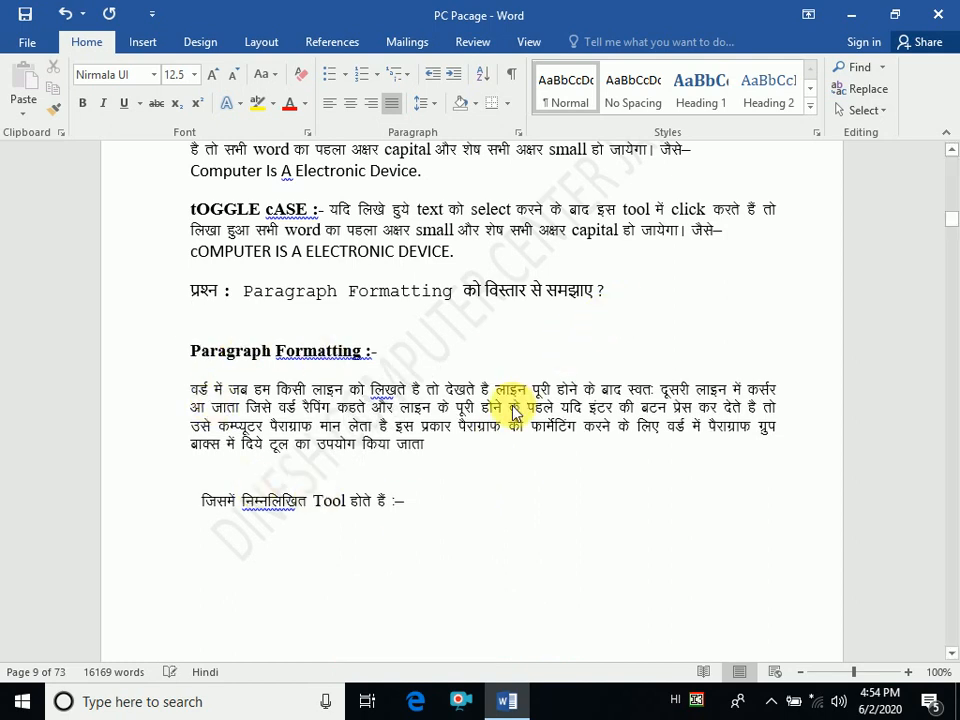
{"action": "left_click", "coordinate": [439, 106]}
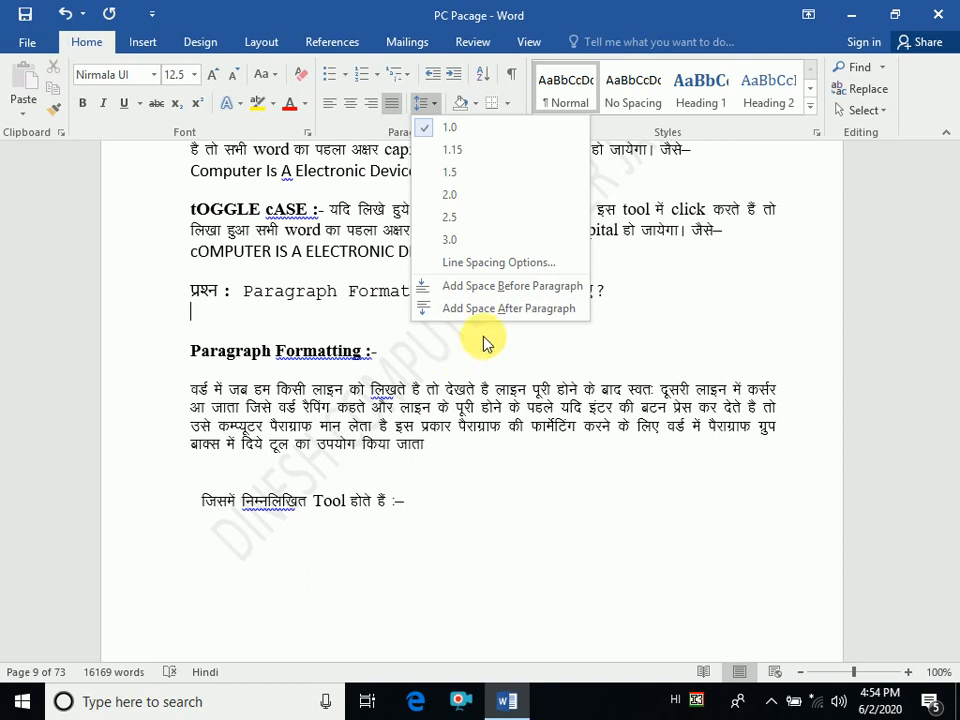
{"action": "left_click", "coordinate": [505, 308]}
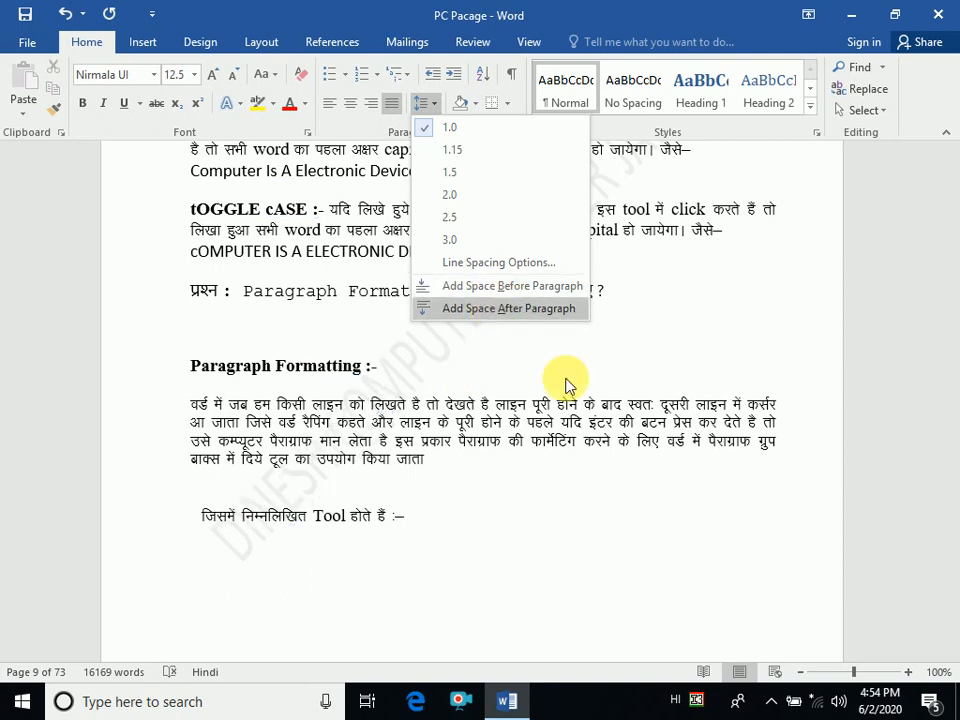
{"action": "left_click", "coordinate": [624, 302]}
Step: Insert another empty line below the Paragraph Formatting question, and delete both added empty lines
{"action": "scroll", "coordinate": [370, 380], "scroll_direction": "down", "scroll_amount": 1}
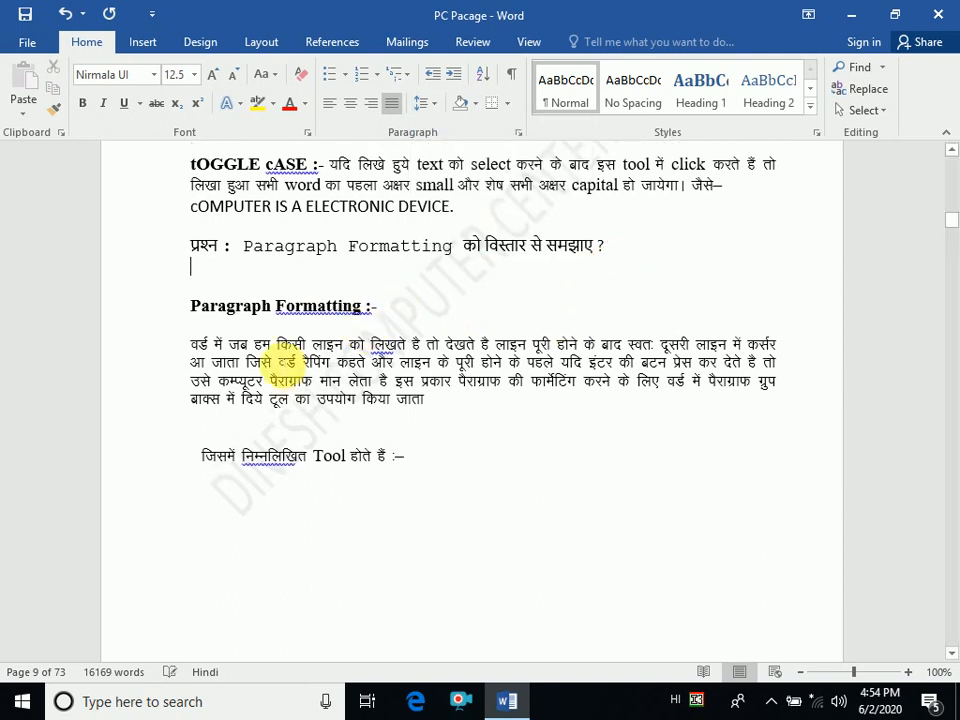
{"action": "scroll", "coordinate": [364, 418], "scroll_direction": "down", "scroll_amount": 1}
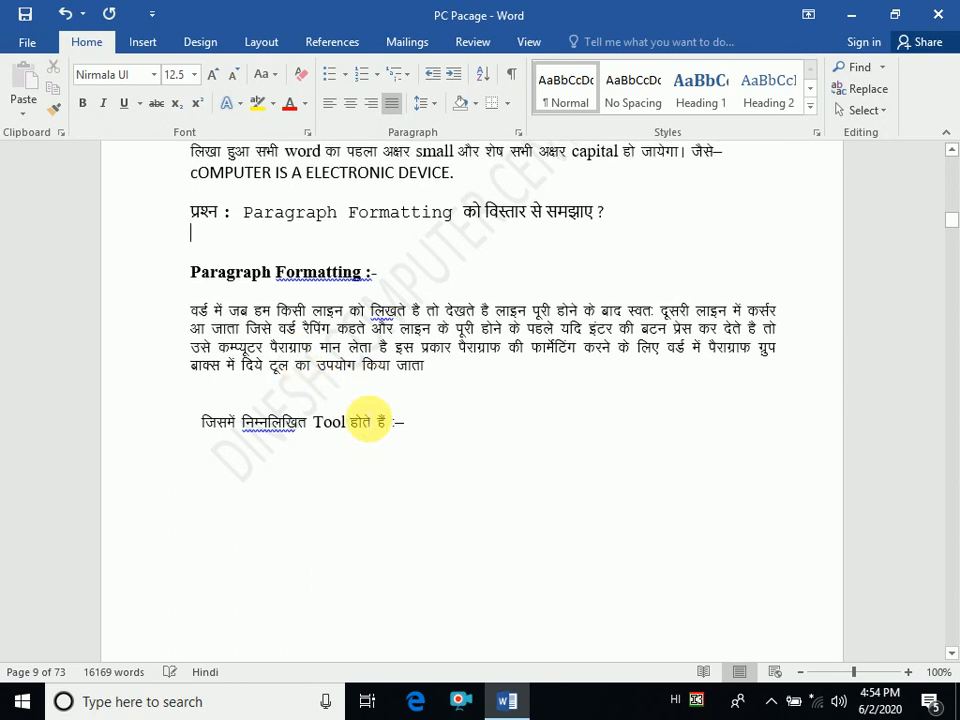
{"action": "scroll", "coordinate": [370, 425], "scroll_direction": "up", "scroll_amount": 1}
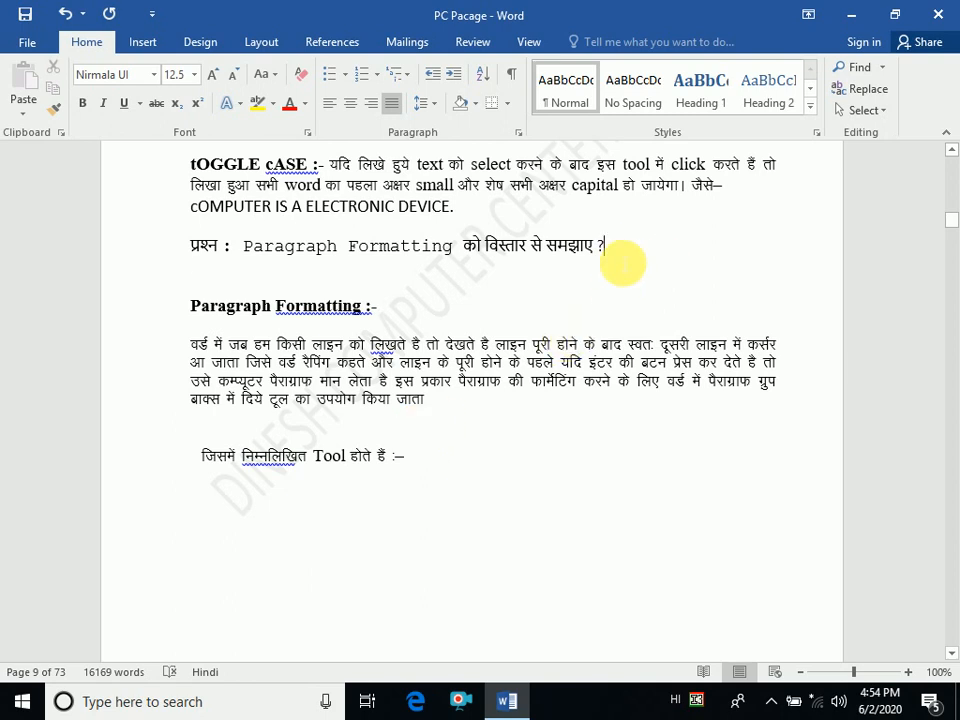
{"action": "key", "text": "Return"}
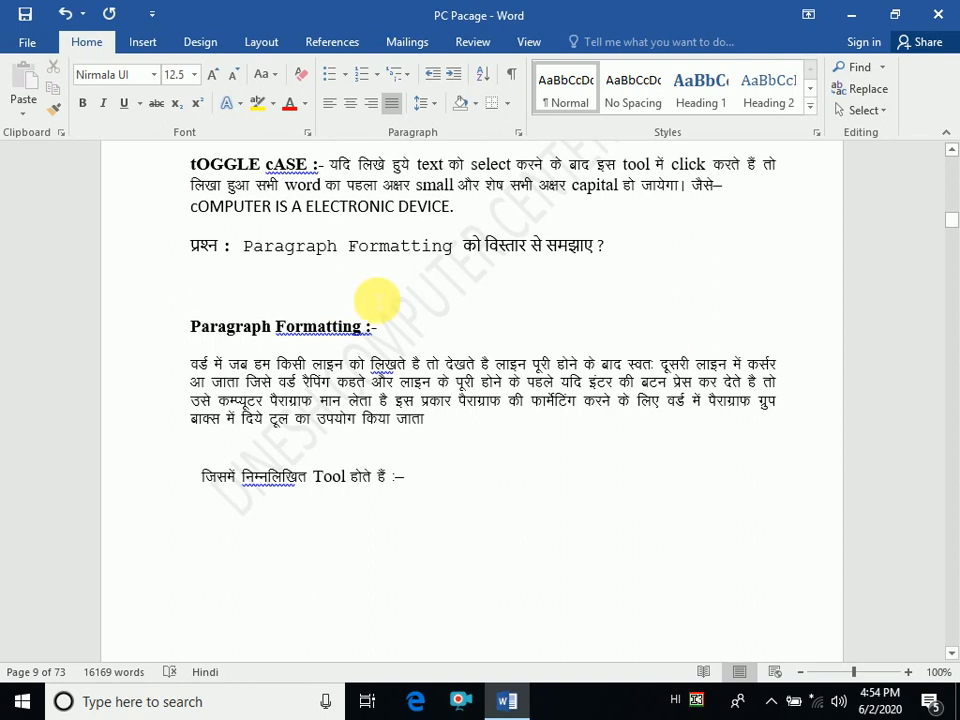
{"action": "key", "text": "BackSpace"}
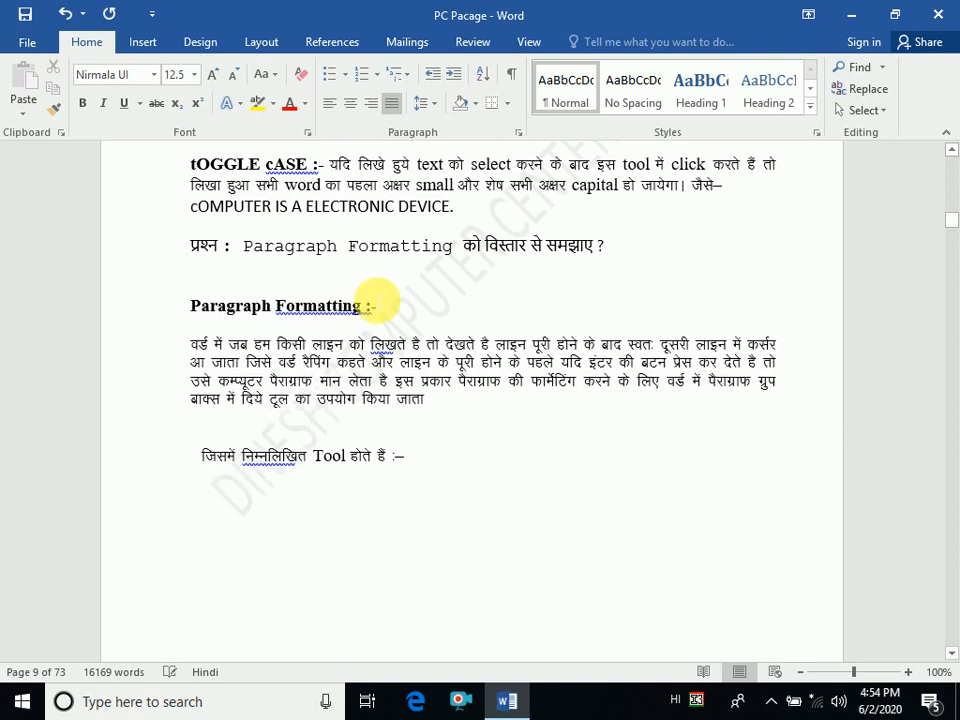
{"action": "key", "text": "BackSpace"}
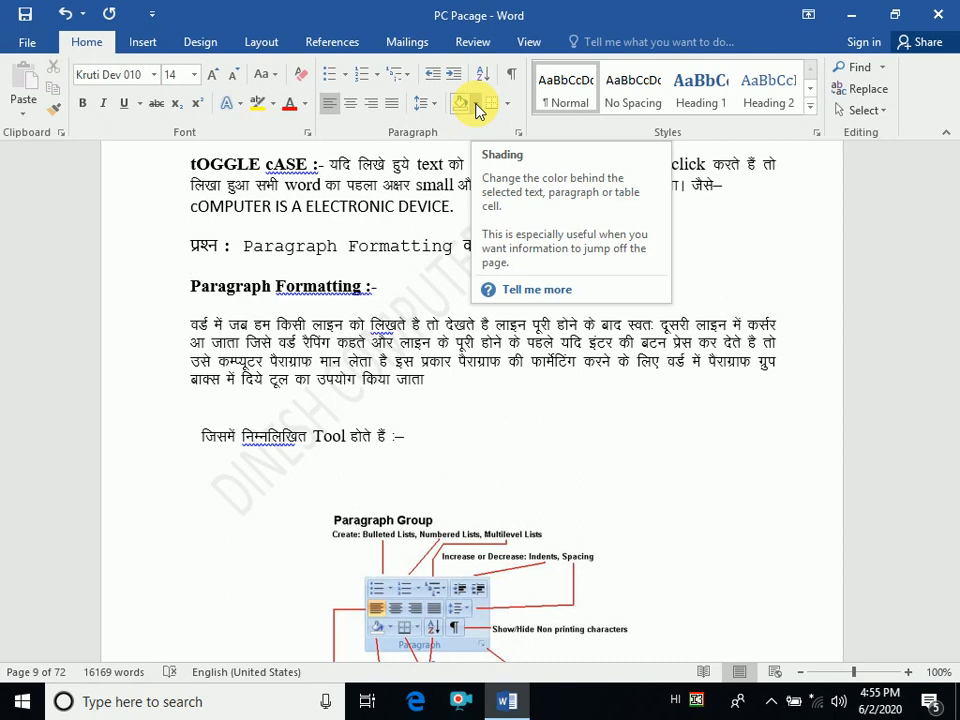
Step: Apply dark red shading to the whole Hindi paragraph under the Paragraph Formatting heading
{"action": "left_click", "coordinate": [196, 325]}
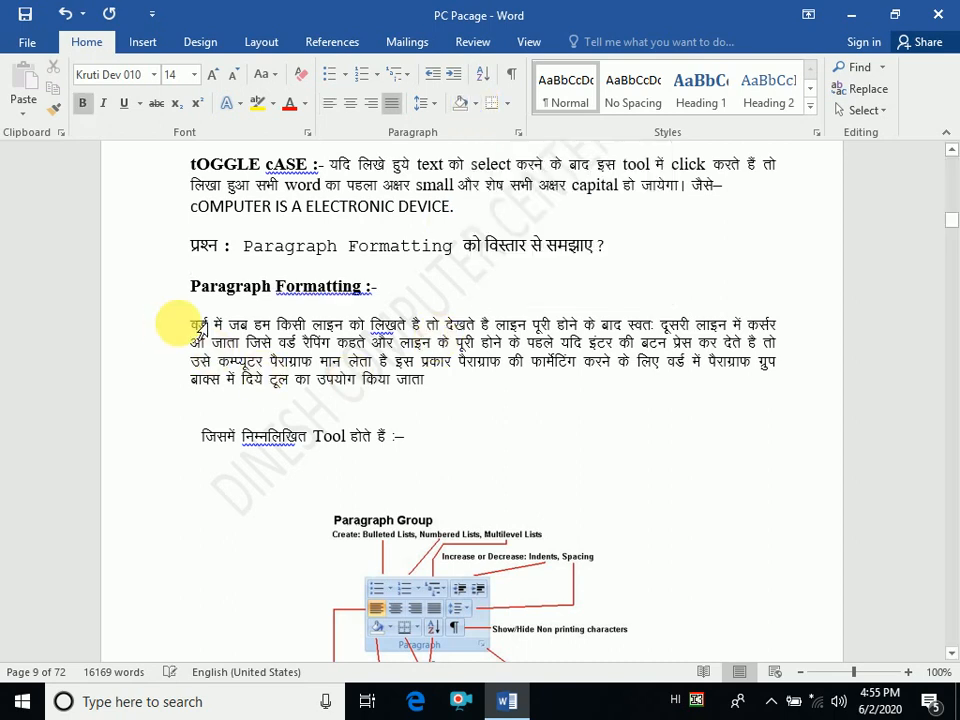
{"action": "triple_click", "coordinate": [196, 325]}
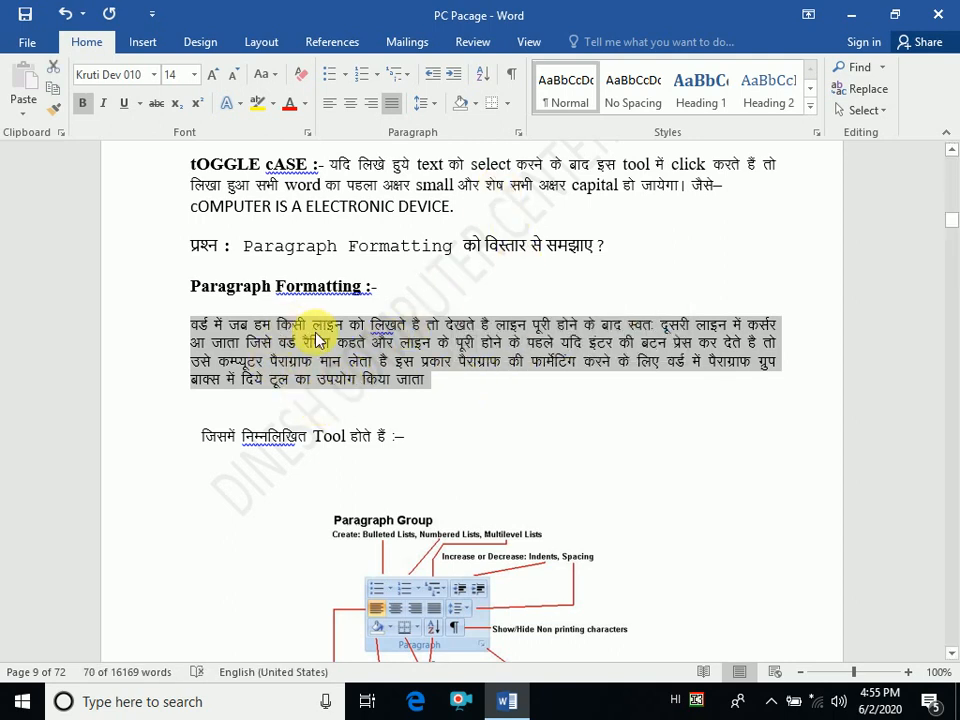
{"action": "left_click", "coordinate": [478, 105]}
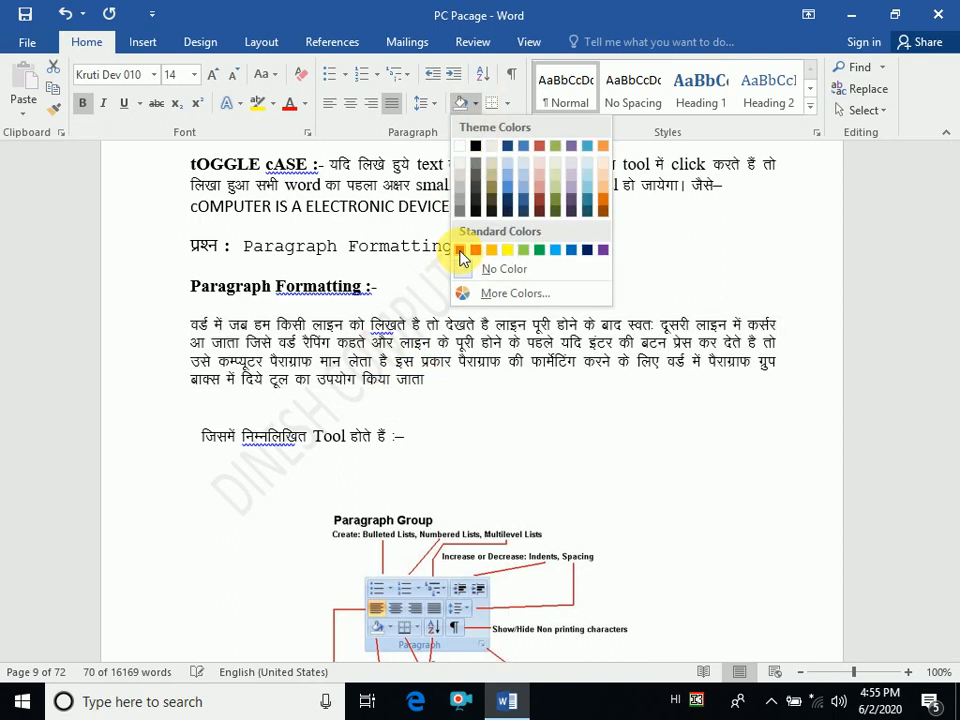
{"action": "left_click", "coordinate": [459, 251]}
{"action": "left_click", "coordinate": [262, 361]}
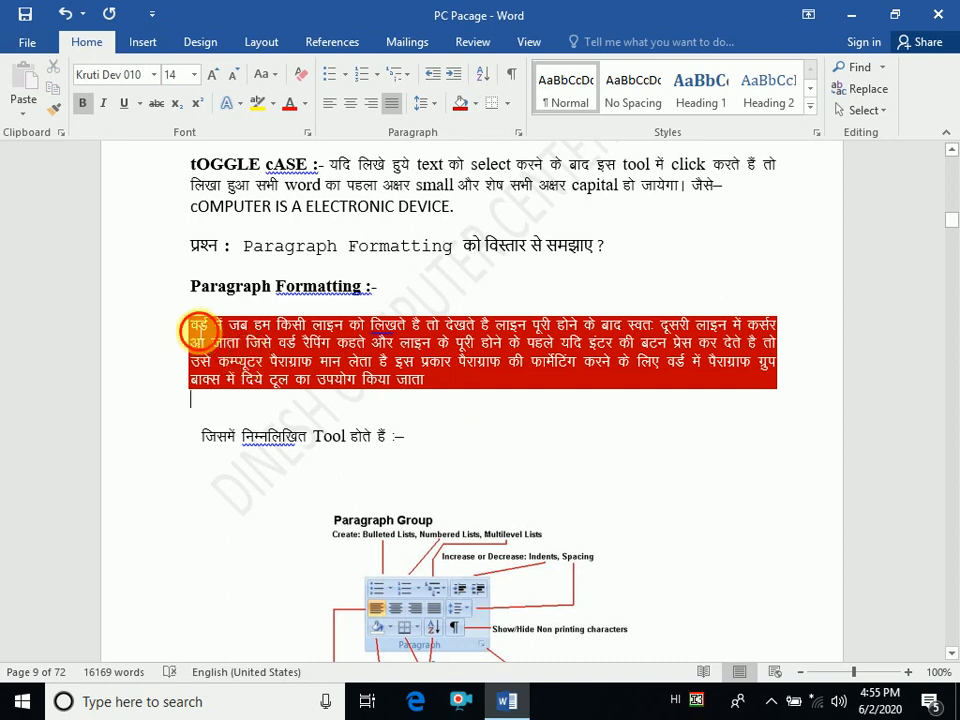
Step: Change the shading of the whole Hindi paragraph under the Paragraph Formatting heading to white
{"action": "left_click_drag", "start_coordinate": [197, 330], "coordinate": [456, 390]}
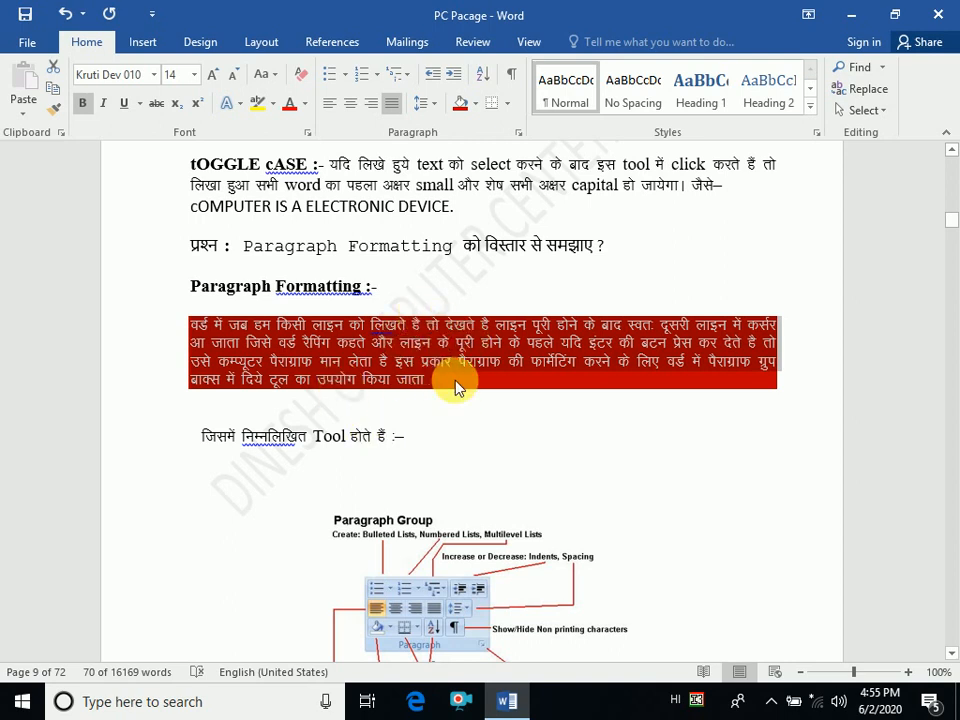
{"action": "left_click", "coordinate": [476, 103]}
{"action": "left_click", "coordinate": [476, 103]}
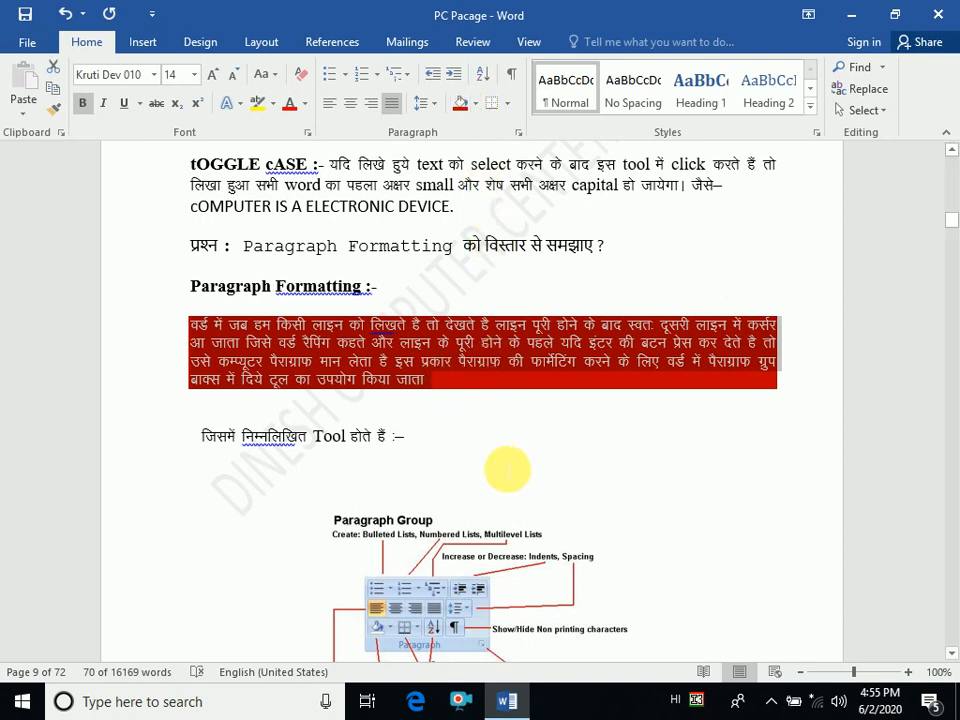
{"action": "left_click", "coordinate": [477, 104]}
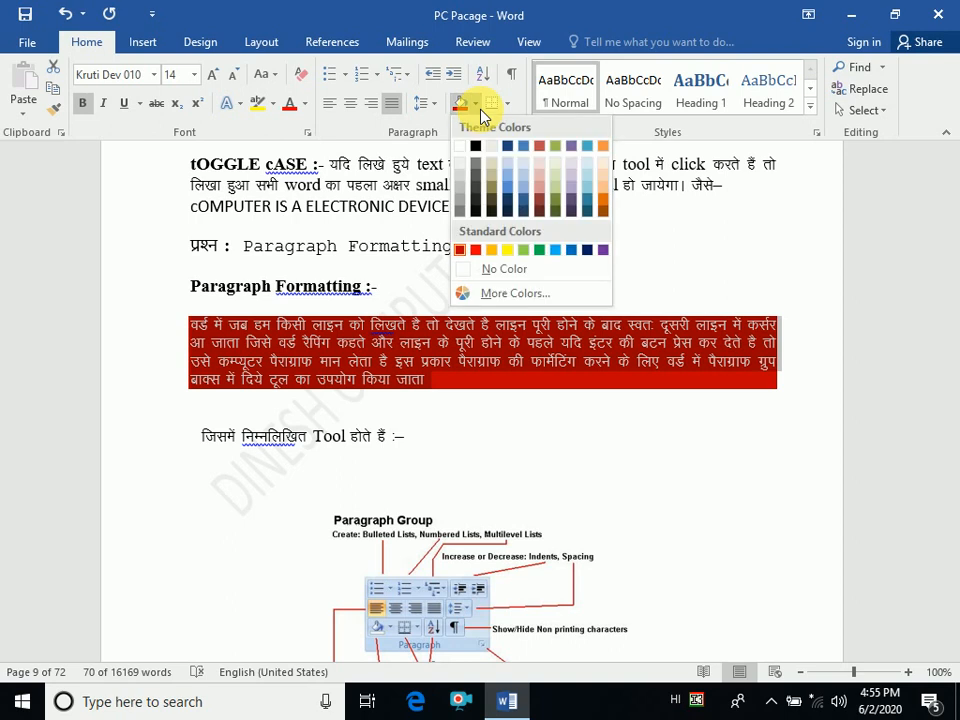
{"action": "left_click", "coordinate": [459, 146]}
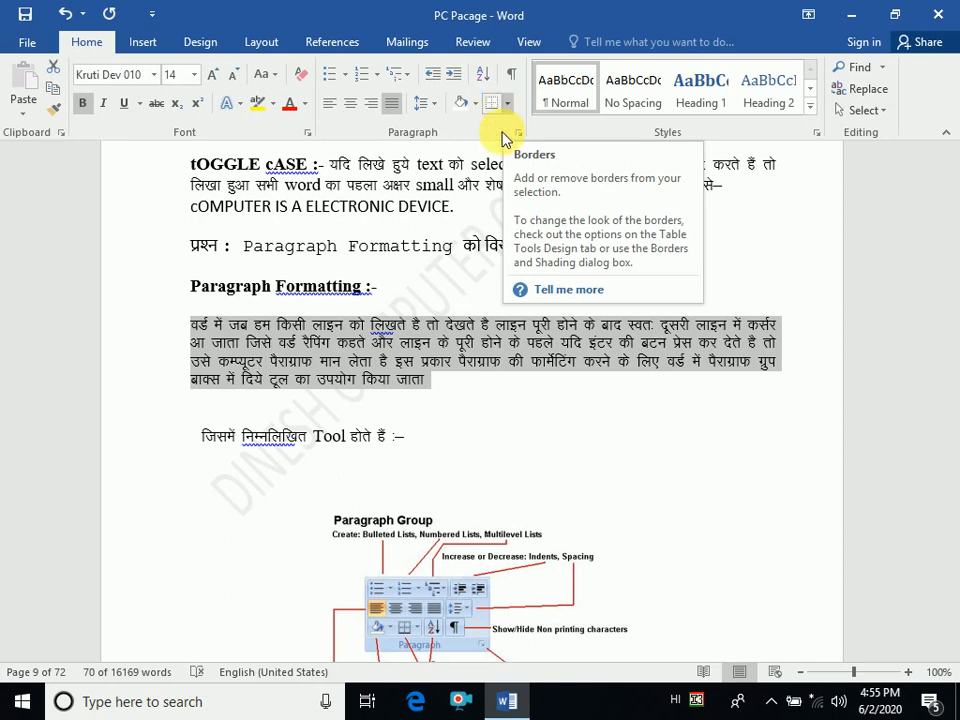
Step: Apply outside borders to the first line of the Hindi paragraph under the Paragraph Formatting heading
{"action": "left_click", "coordinate": [199, 331]}
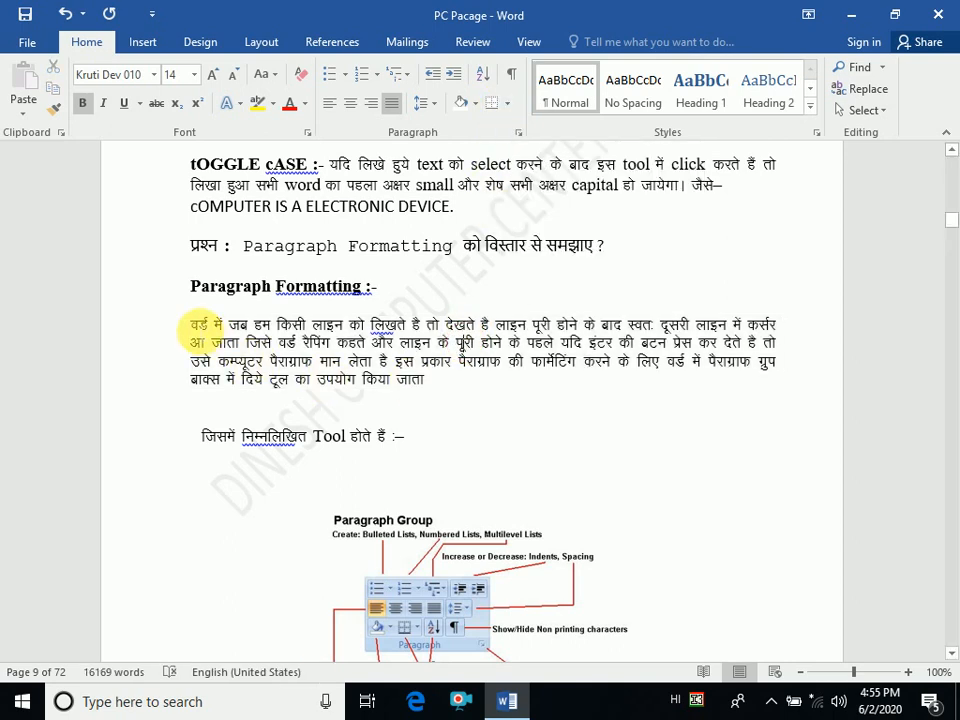
{"action": "left_click_drag", "start_coordinate": [199, 331], "coordinate": [791, 322]}
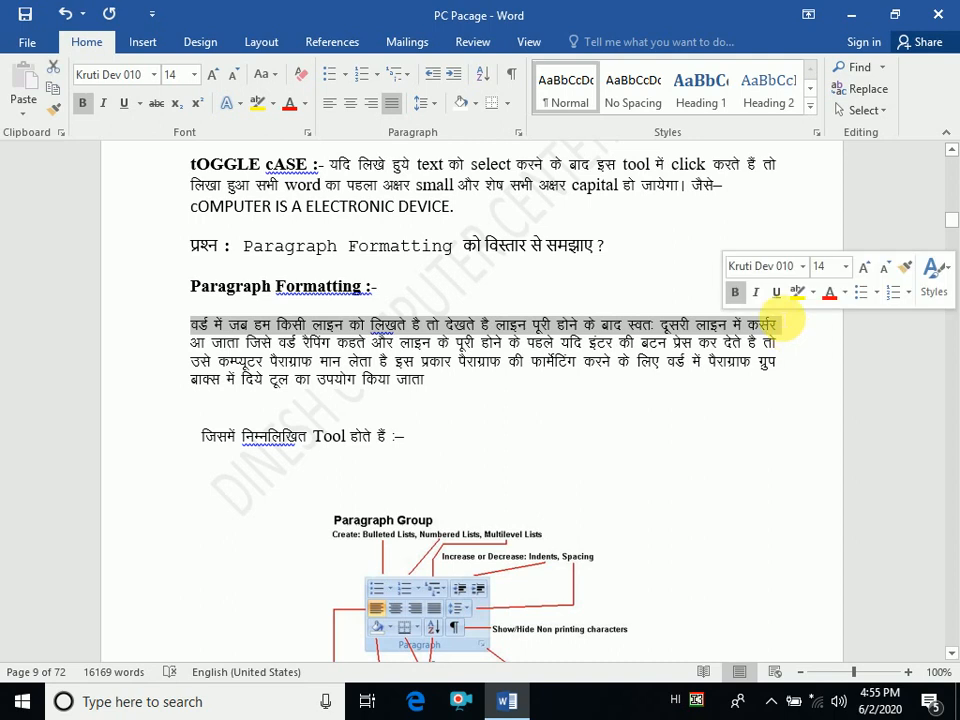
{"action": "left_click", "coordinate": [508, 105]}
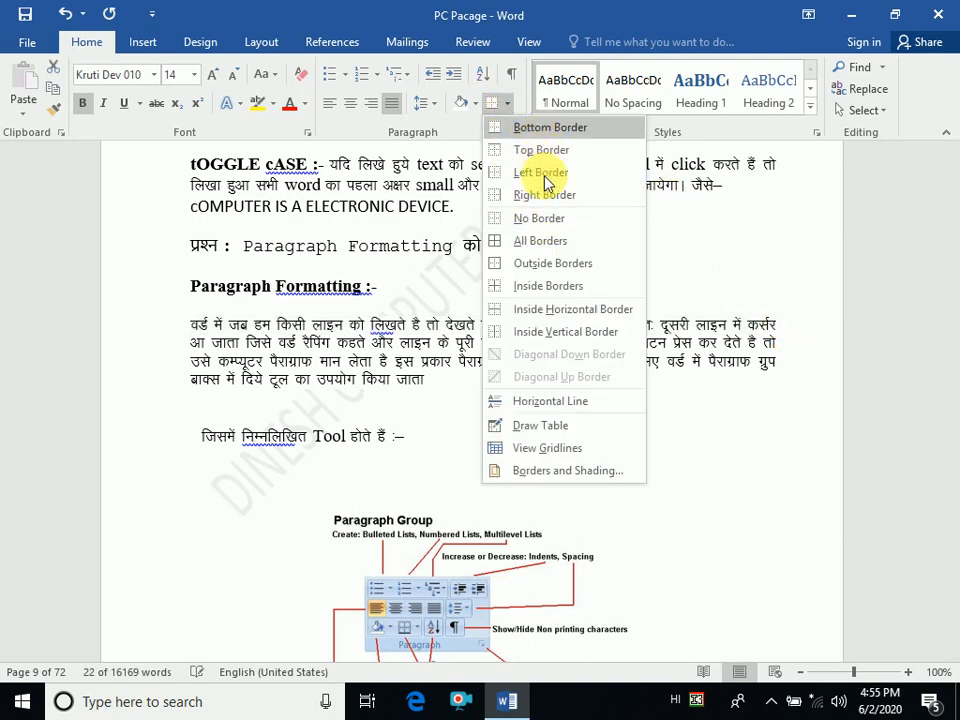
{"action": "left_click", "coordinate": [548, 263]}
{"action": "left_click", "coordinate": [508, 439]}
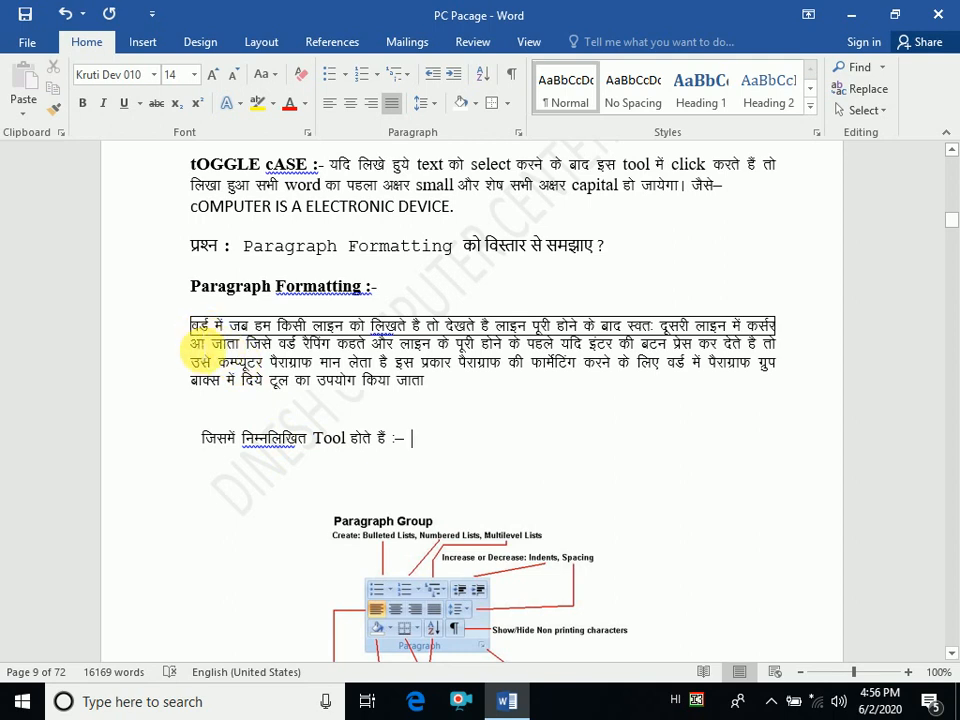
Step: Select the last line of the Hindi paragraph and review the available border options without applying any
{"action": "left_click_drag", "start_coordinate": [203, 385], "coordinate": [429, 390]}
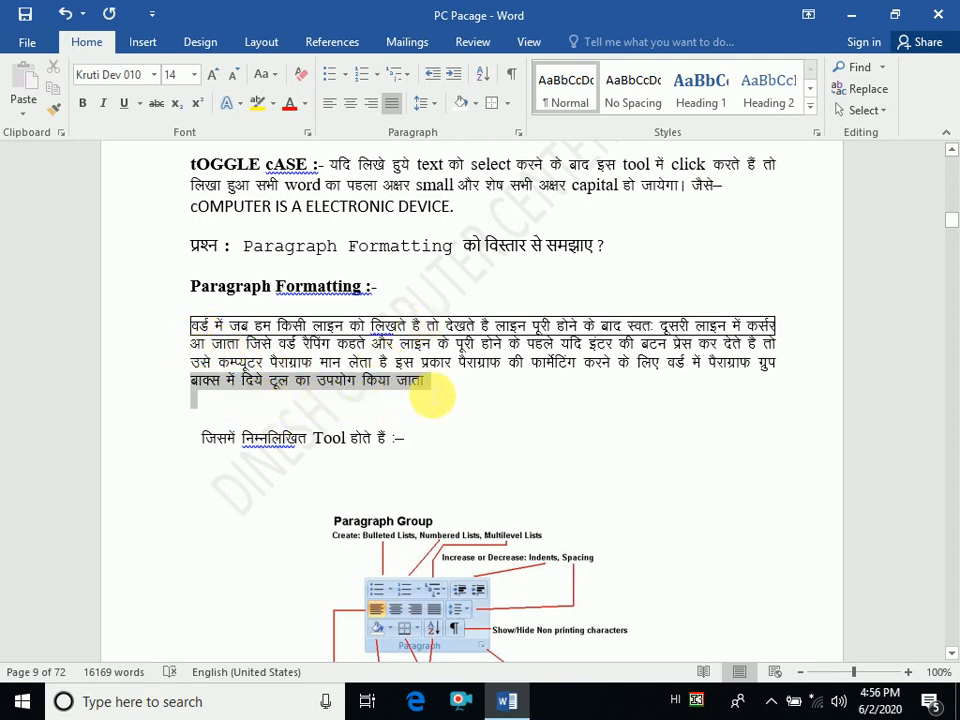
{"action": "left_click", "coordinate": [507, 103]}
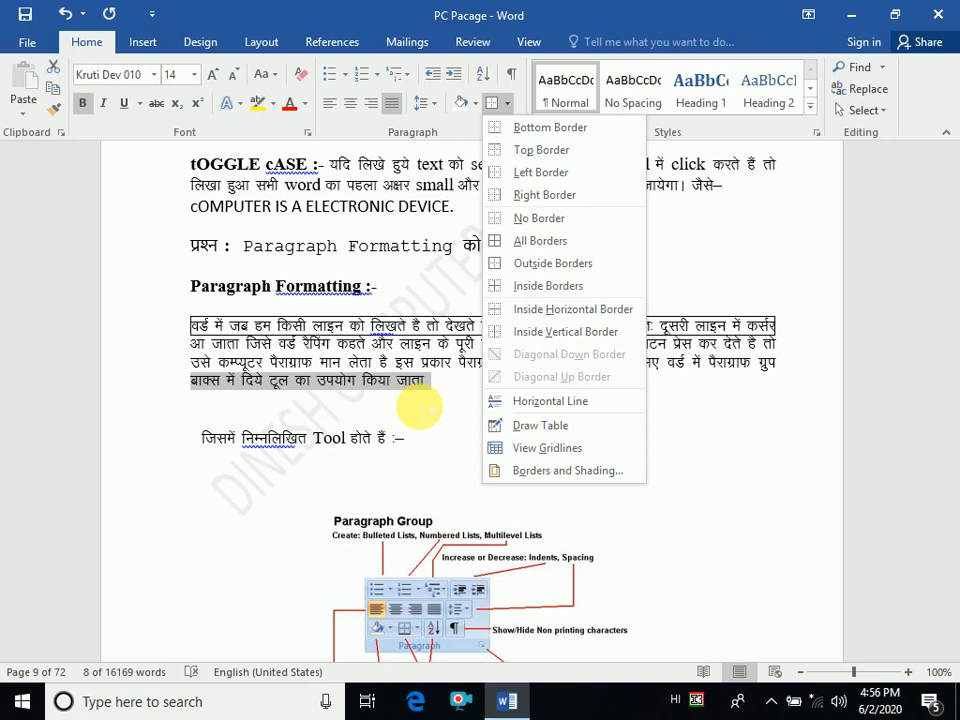
{"action": "left_click", "coordinate": [418, 405]}
{"action": "scroll", "coordinate": [418, 407], "scroll_direction": "up", "scroll_amount": 1}
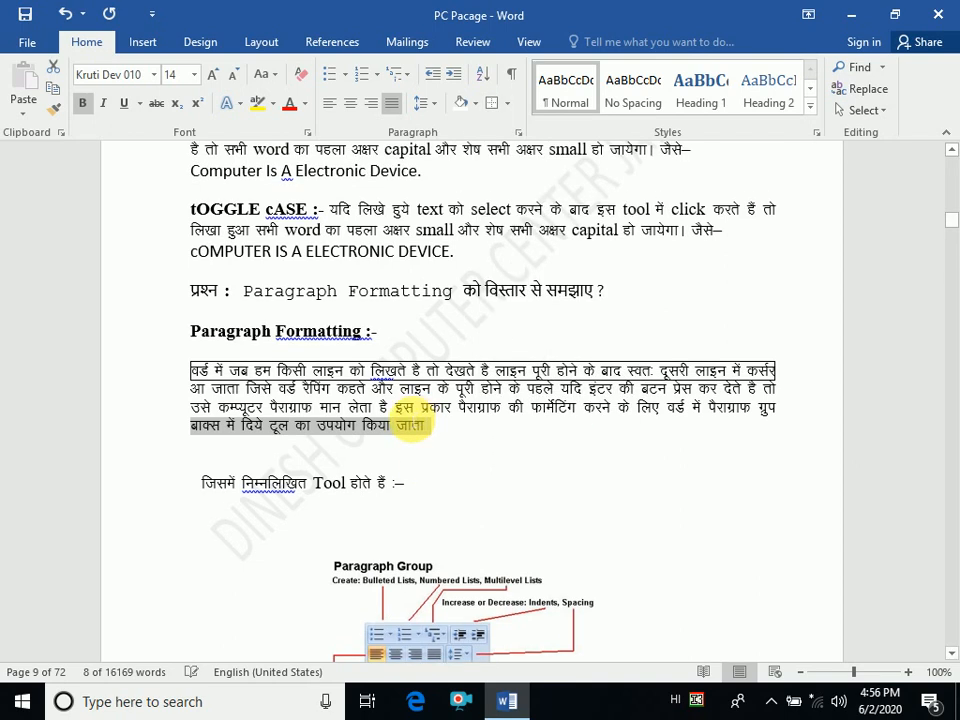
{"action": "scroll", "coordinate": [463, 407], "scroll_direction": "down", "scroll_amount": 1}
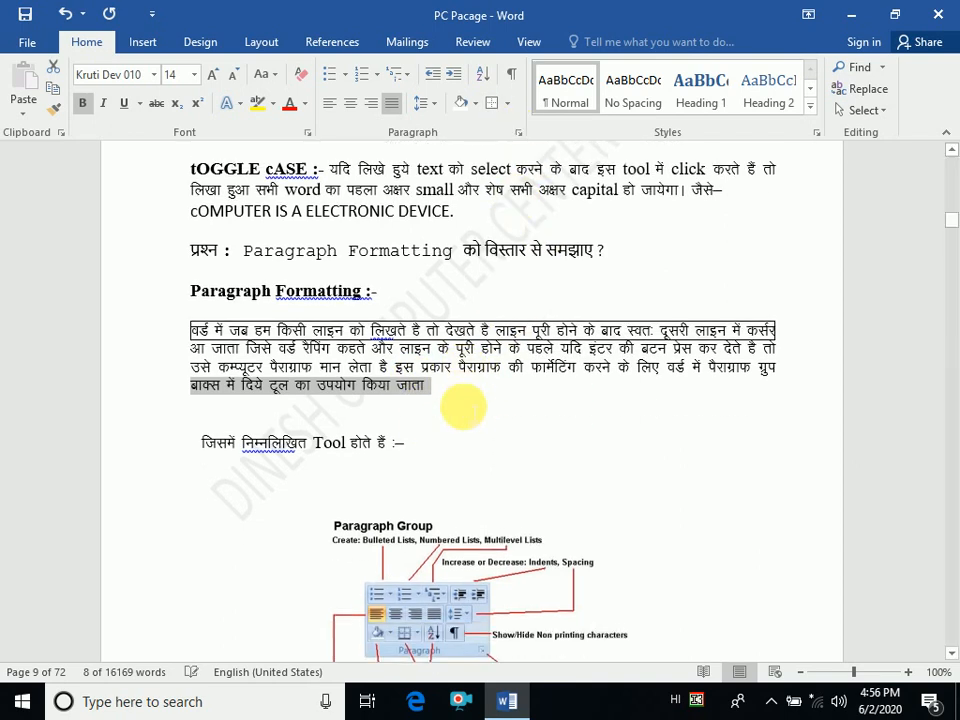
{"action": "scroll", "coordinate": [463, 407], "scroll_direction": "down", "scroll_amount": 1}
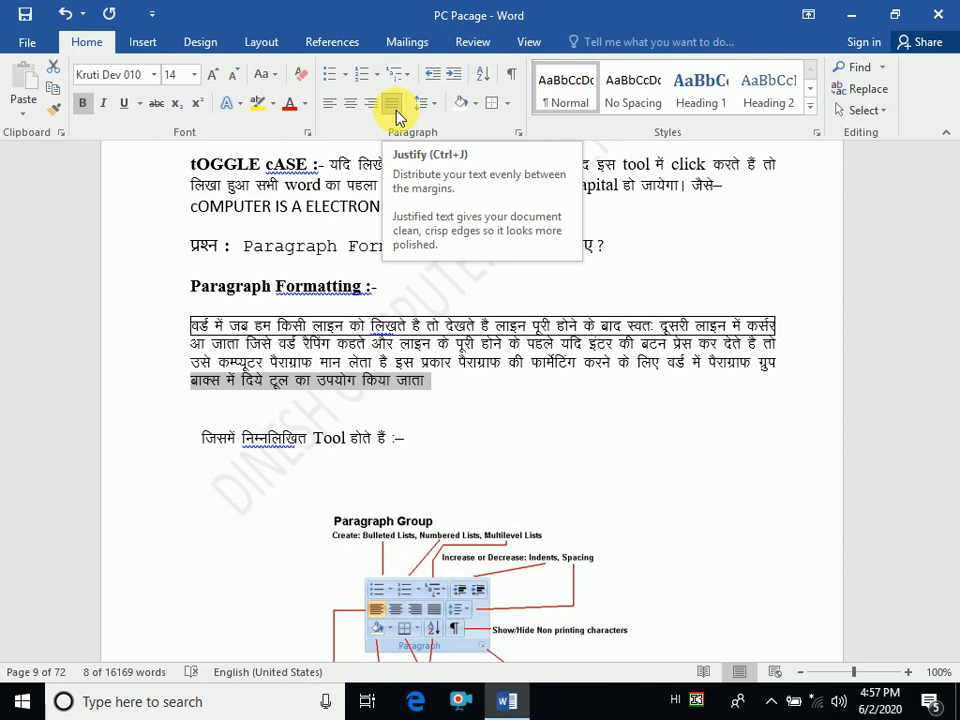
{"action": "left_click", "coordinate": [477, 106]}
{"action": "left_click", "coordinate": [477, 106]}
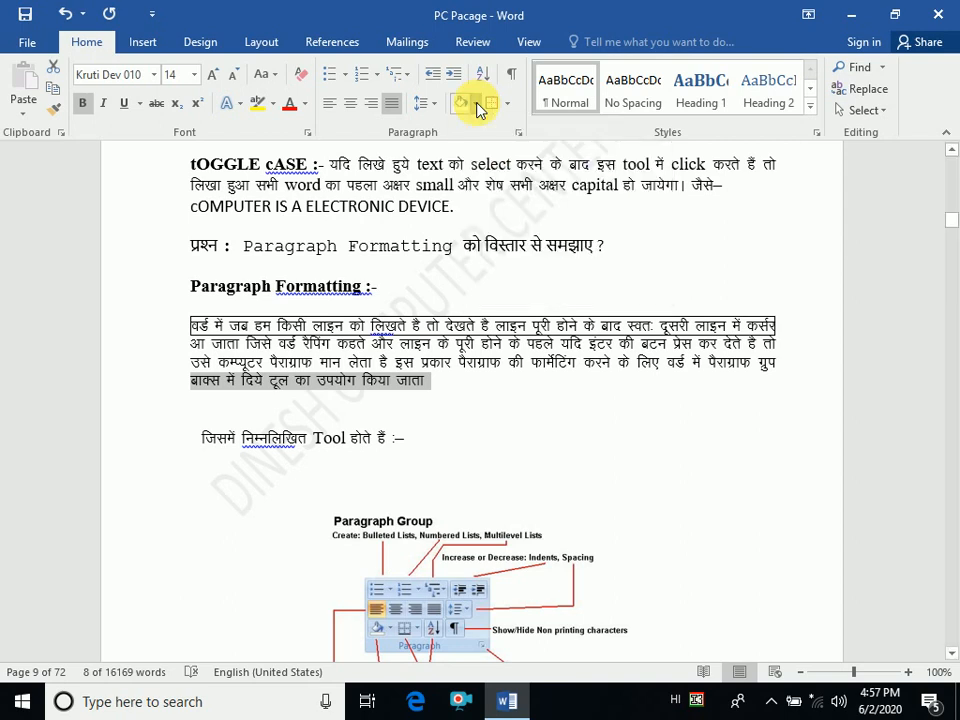
{"action": "left_click", "coordinate": [477, 106]}
{"action": "left_click", "coordinate": [477, 106]}
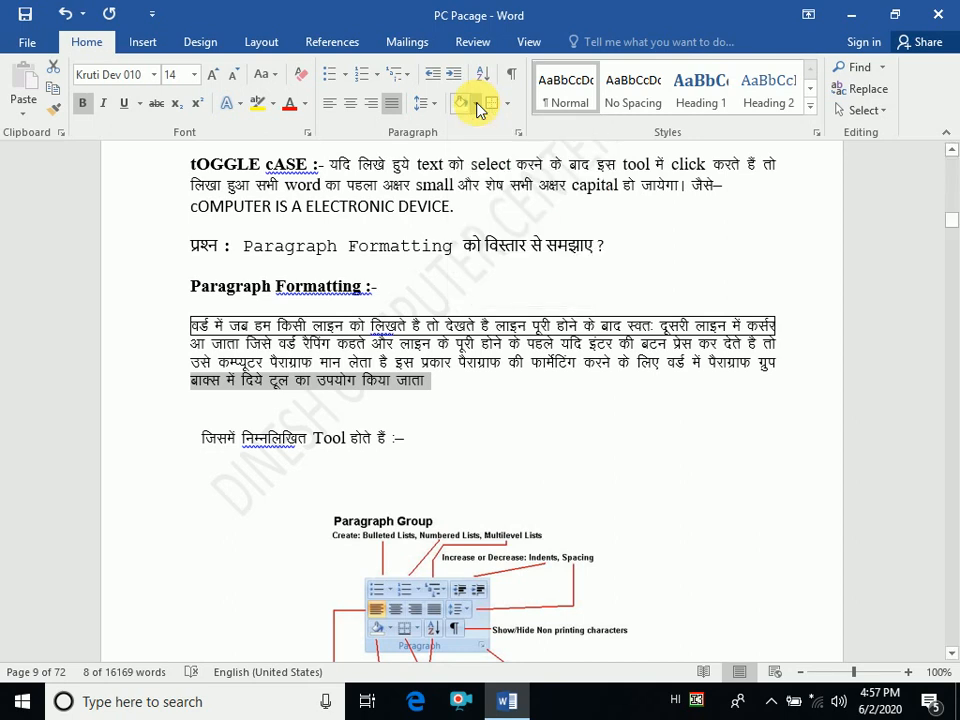
{"action": "left_click", "coordinate": [507, 106]}
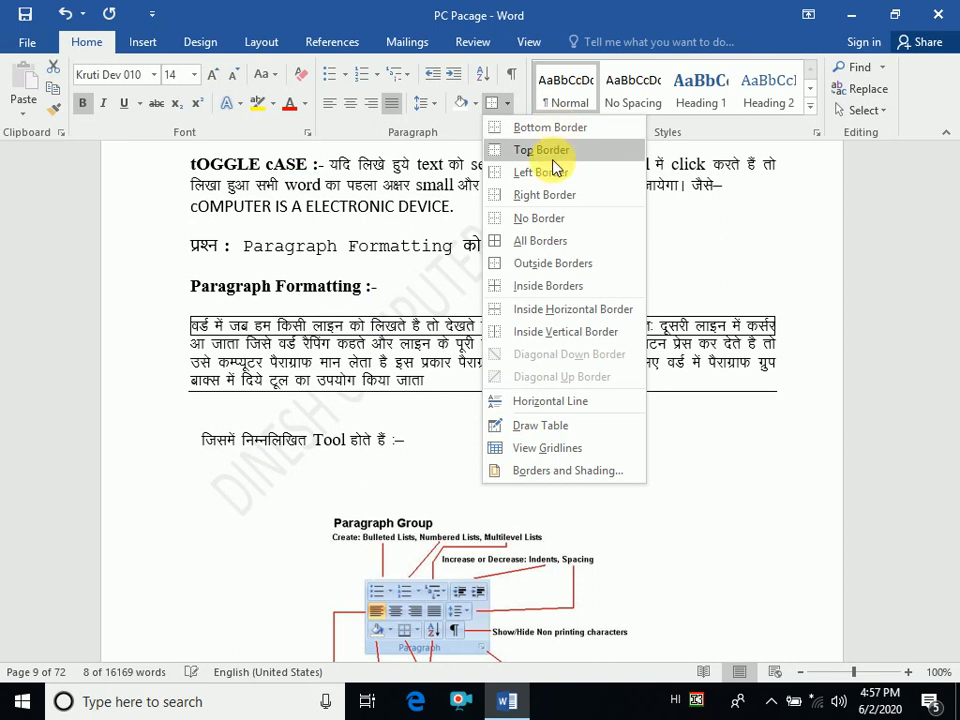
{"action": "left_click", "coordinate": [497, 106]}
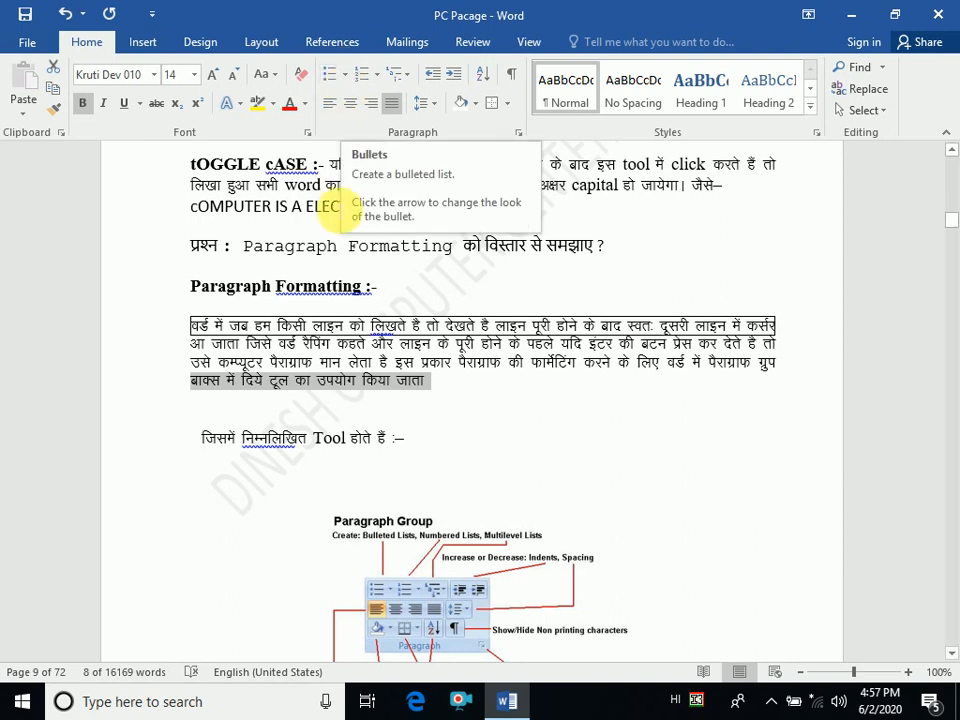
Step: Convert the numbered list from Left Alignment to Decrease Indent on page 10 into a list with round bullets
{"action": "scroll", "coordinate": [290, 300], "scroll_direction": "down", "scroll_amount": 2}
{"action": "scroll", "coordinate": [324, 397], "scroll_direction": "down", "scroll_amount": 3}
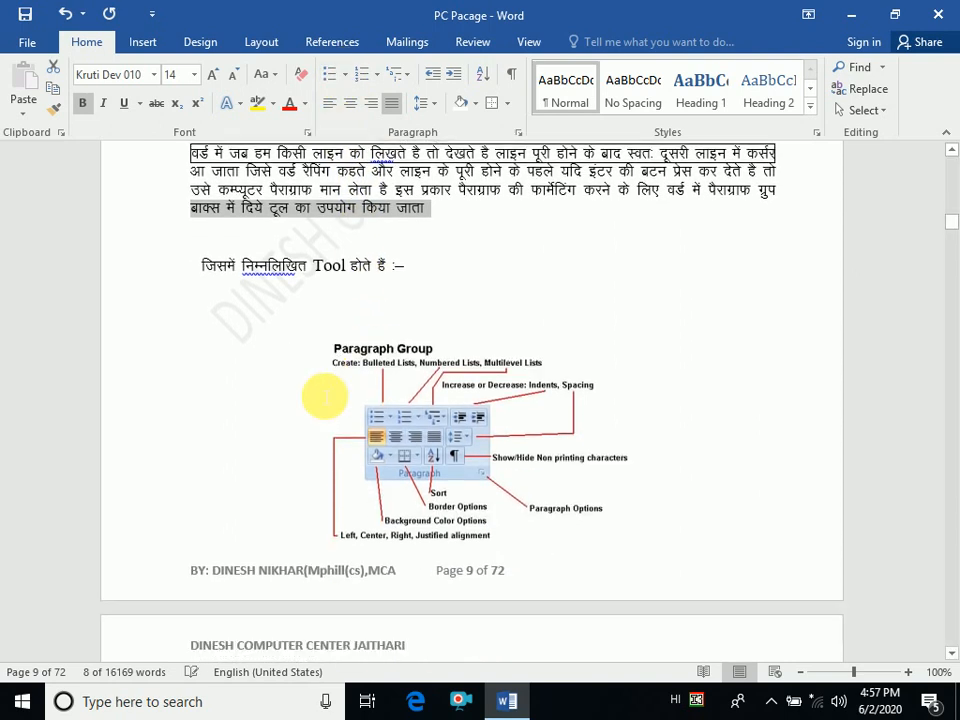
{"action": "scroll", "coordinate": [322, 396], "scroll_direction": "up", "scroll_amount": 1}
{"action": "scroll", "coordinate": [320, 395], "scroll_direction": "down", "scroll_amount": 3}
{"action": "scroll", "coordinate": [318, 397], "scroll_direction": "down", "scroll_amount": 4}
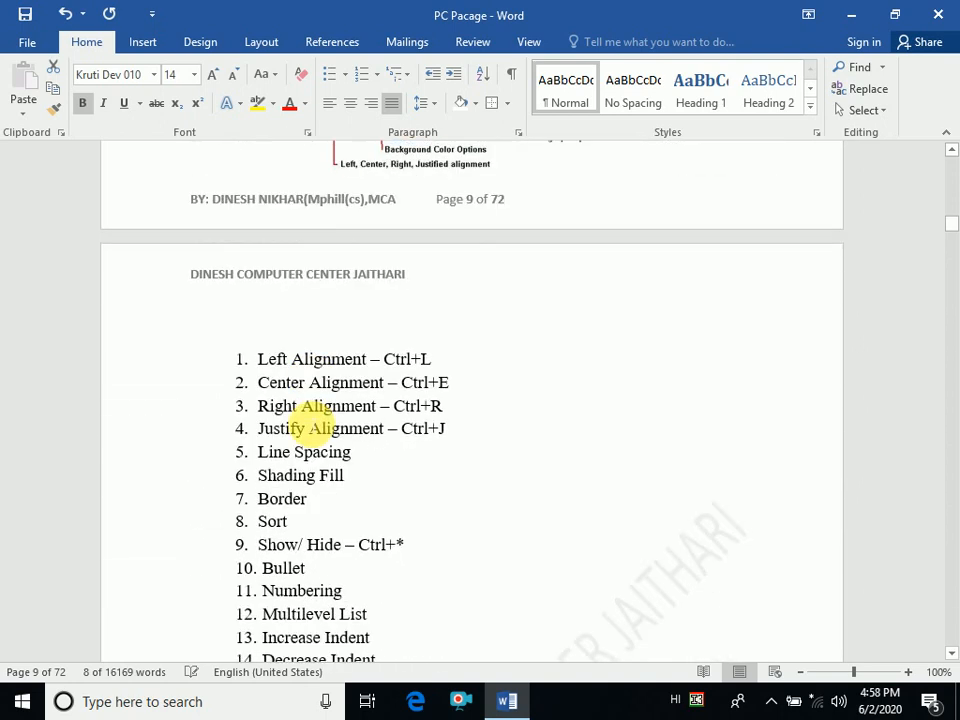
{"action": "scroll", "coordinate": [300, 420], "scroll_direction": "down", "scroll_amount": 1}
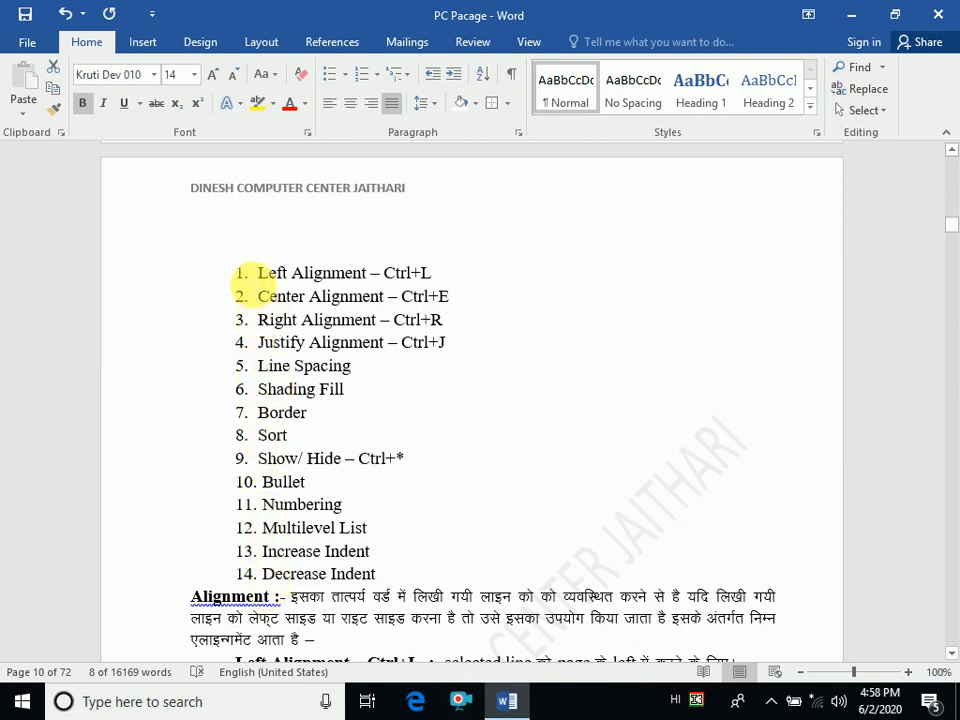
{"action": "left_click_drag", "start_coordinate": [258, 272], "coordinate": [410, 573]}
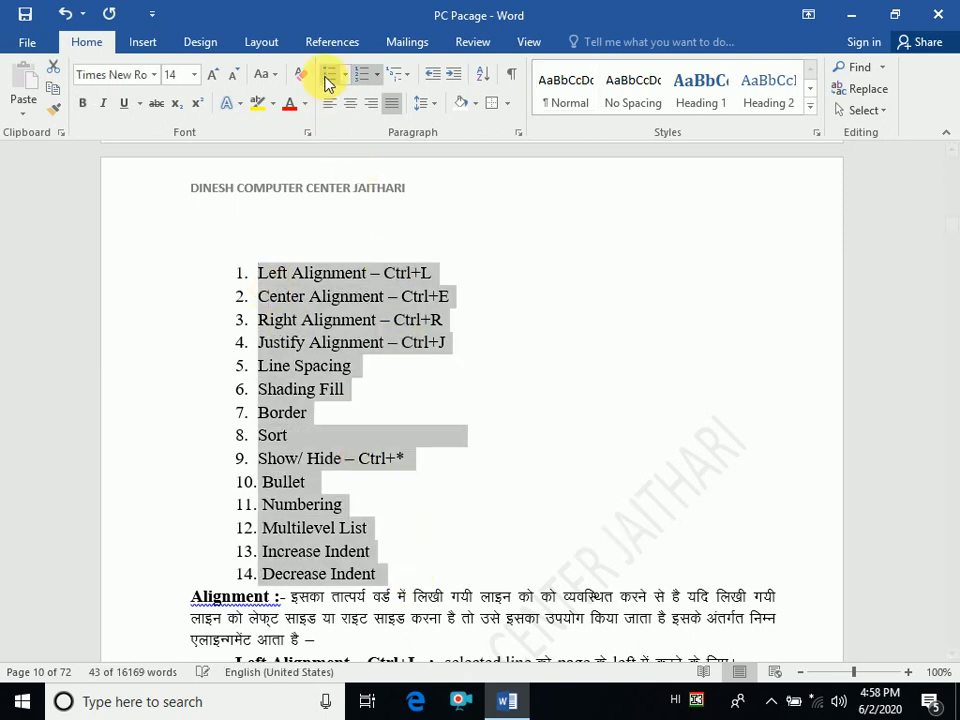
{"action": "left_click", "coordinate": [268, 303]}
{"action": "key", "text": "ctrl+z"}
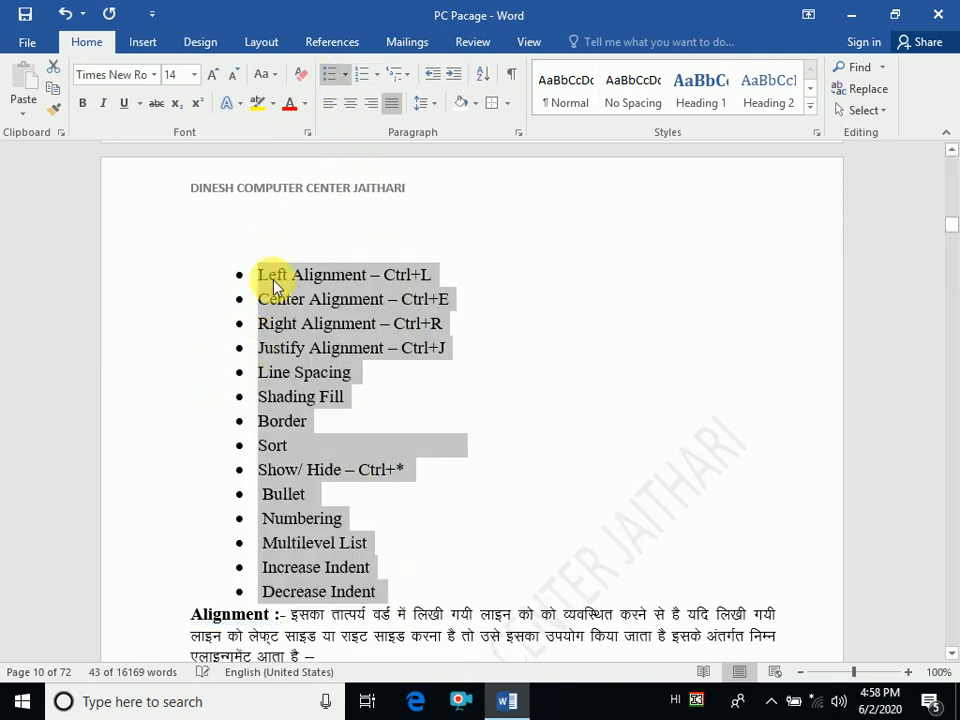
{"action": "scroll", "coordinate": [326, 480], "scroll_direction": "down", "scroll_amount": 1}
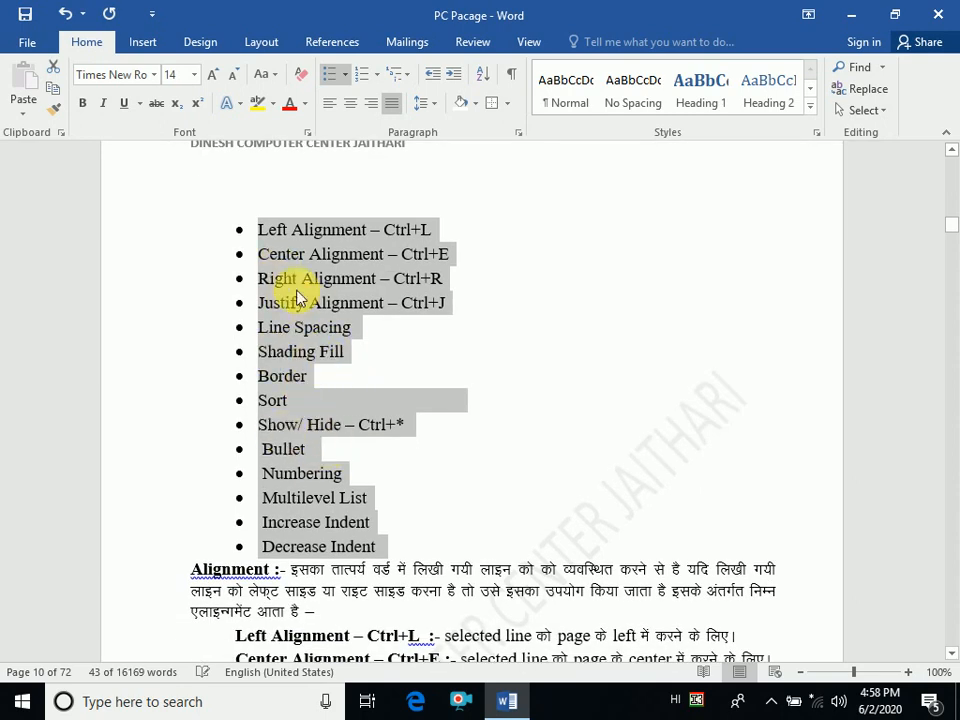
Step: Change the bullets of the list from Left Alignment to Decrease Indent to the arrow style
{"action": "left_click", "coordinate": [346, 74]}
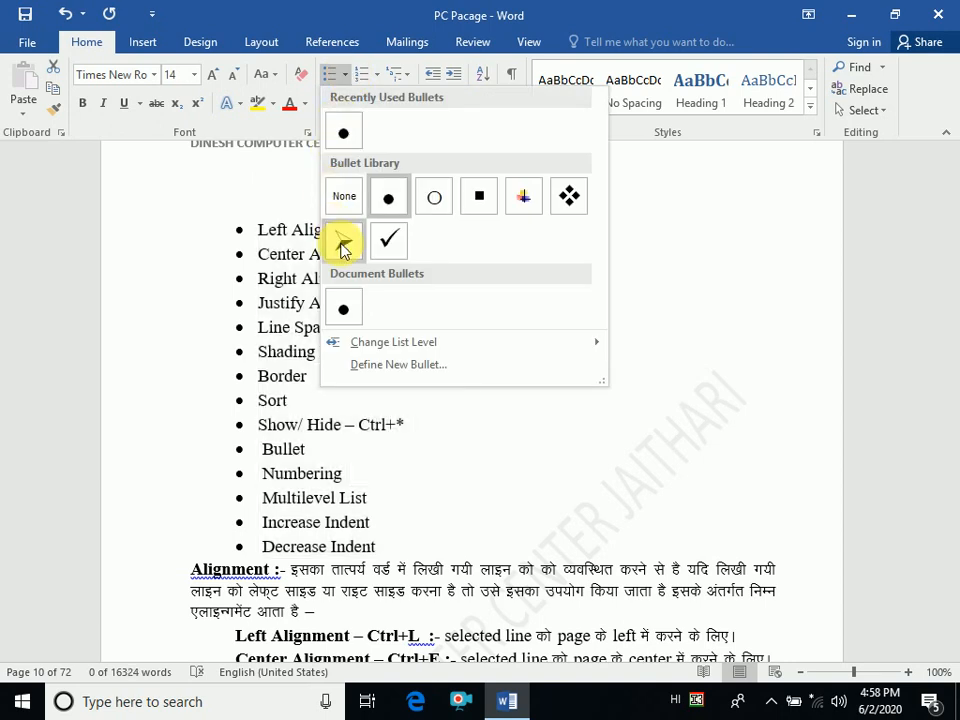
{"action": "left_click", "coordinate": [343, 248]}
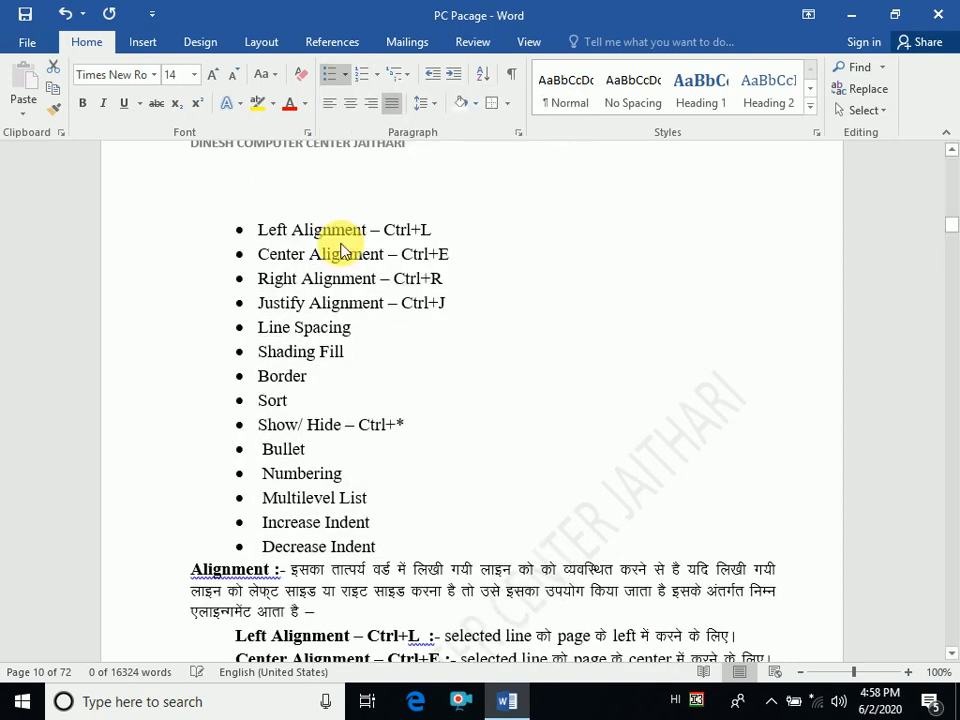
{"action": "scroll", "coordinate": [324, 395], "scroll_direction": "down", "scroll_amount": 3}
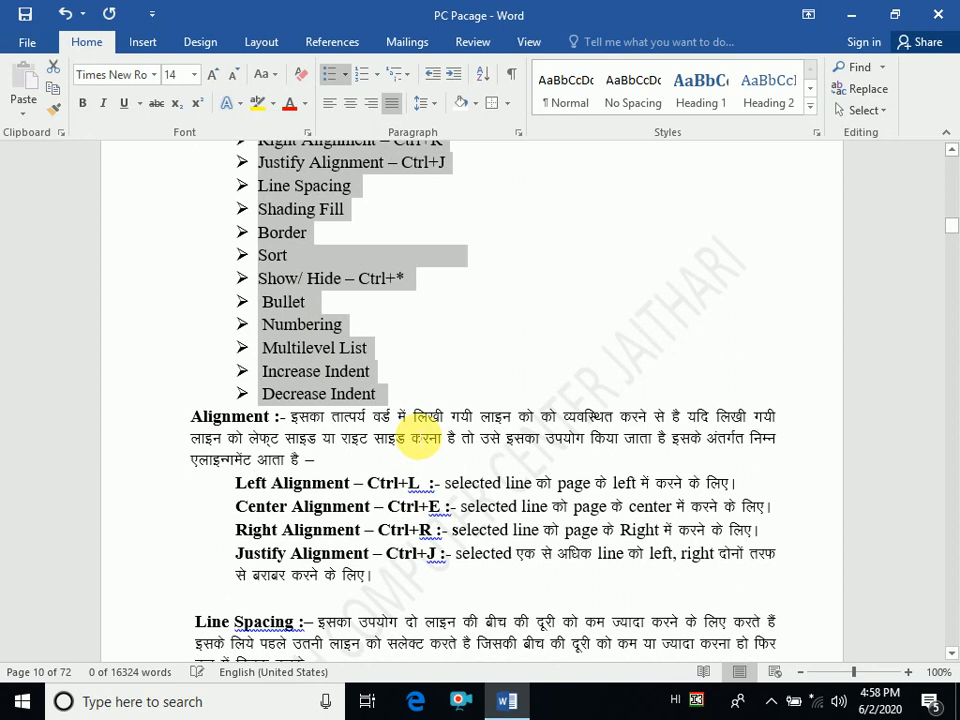
Step: End the bulleted list after Decrease Indent and add empty lines above the Alignment paragraph
{"action": "left_click", "coordinate": [405, 395]}
{"action": "key", "text": "Return"}
{"action": "key", "text": "Return"}
{"action": "key", "text": "Return"}
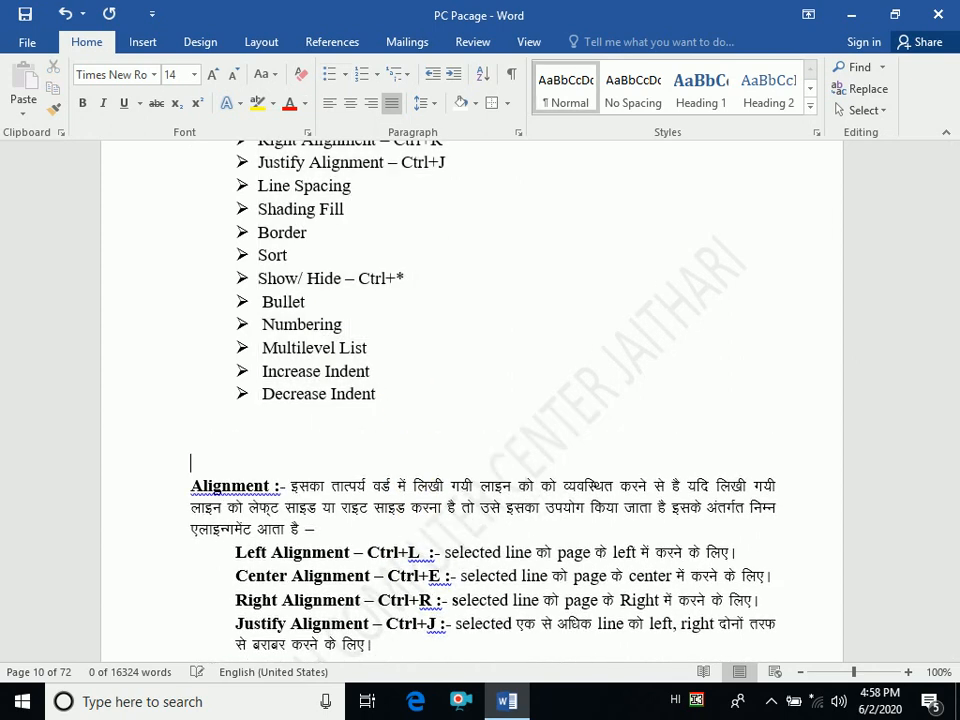
{"action": "type", "text": "छेउम"}
{"action": "key", "text": "BackSpace"}
{"action": "key", "text": "BackSpace"}
{"action": "key", "text": "BackSpace"}
{"action": "key", "text": "BackSpace"}
{"action": "key", "text": "BackSpace"}
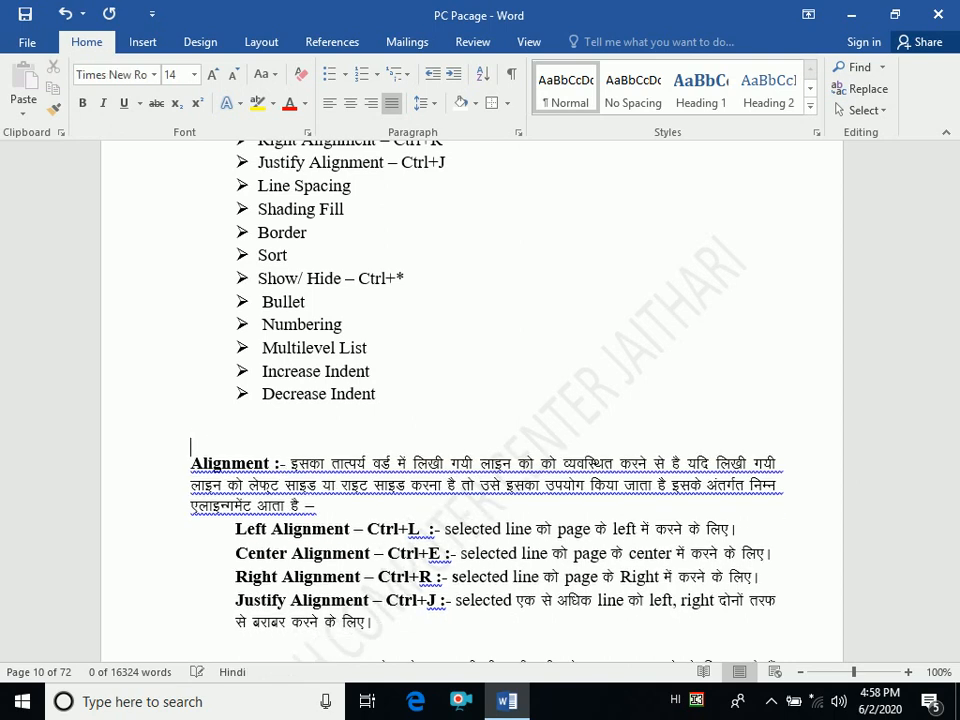
Step: Switch the keyboard language to English and enter the line "Name of color:" above the Alignment paragraph, followed by a new line
{"action": "key", "text": "alt+shift"}
{"action": "type", "text": "Name"}
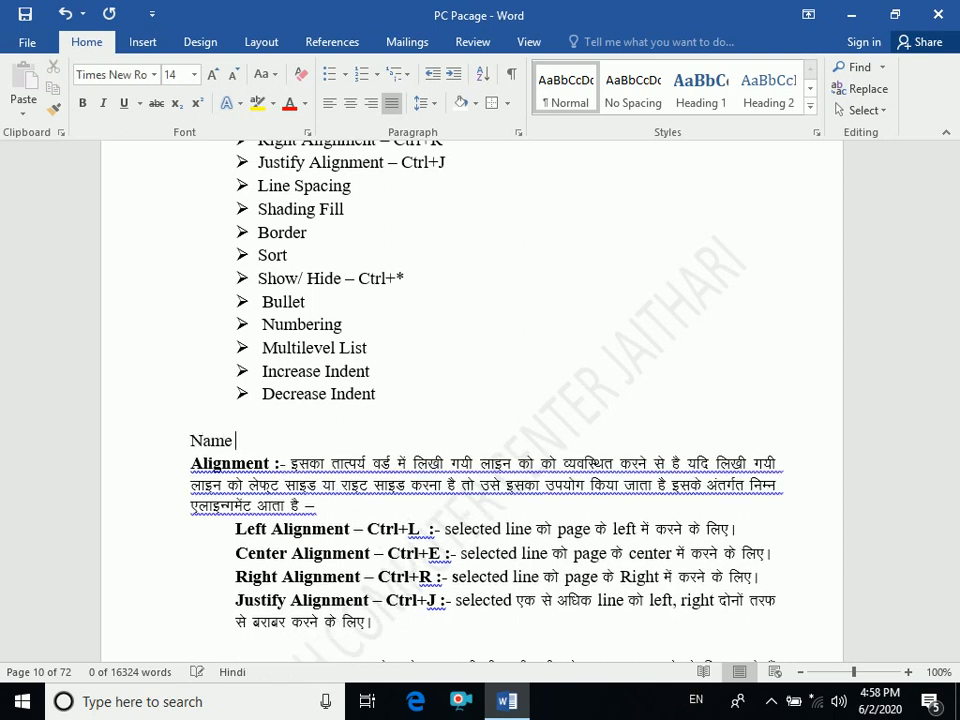
{"action": "type", "text": " of color"}
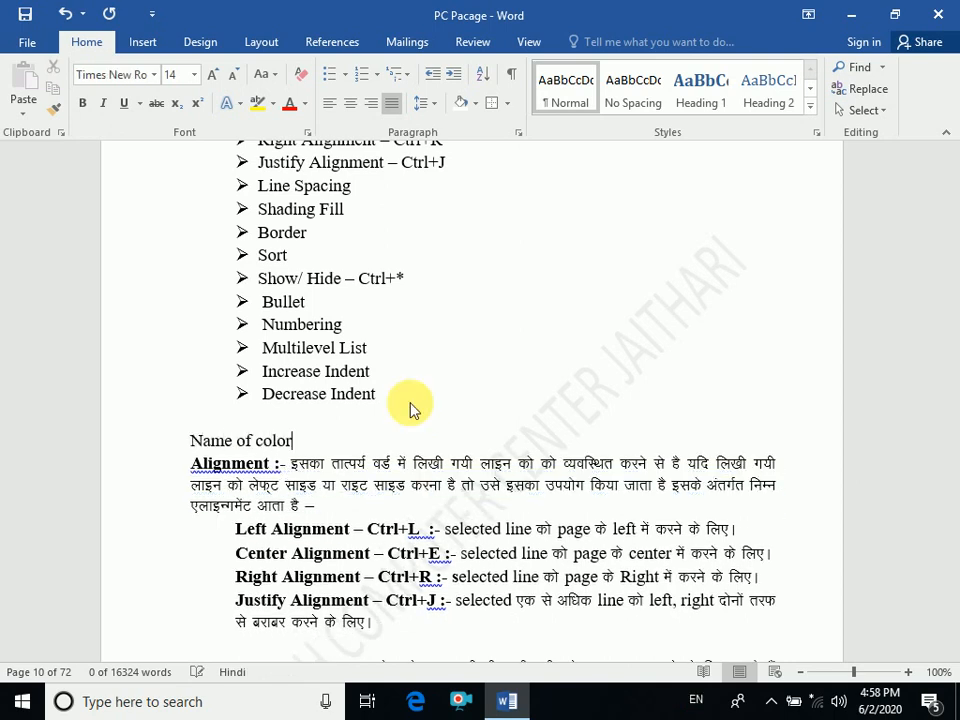
{"action": "type", "text": ":"}
{"action": "key", "text": "Return"}
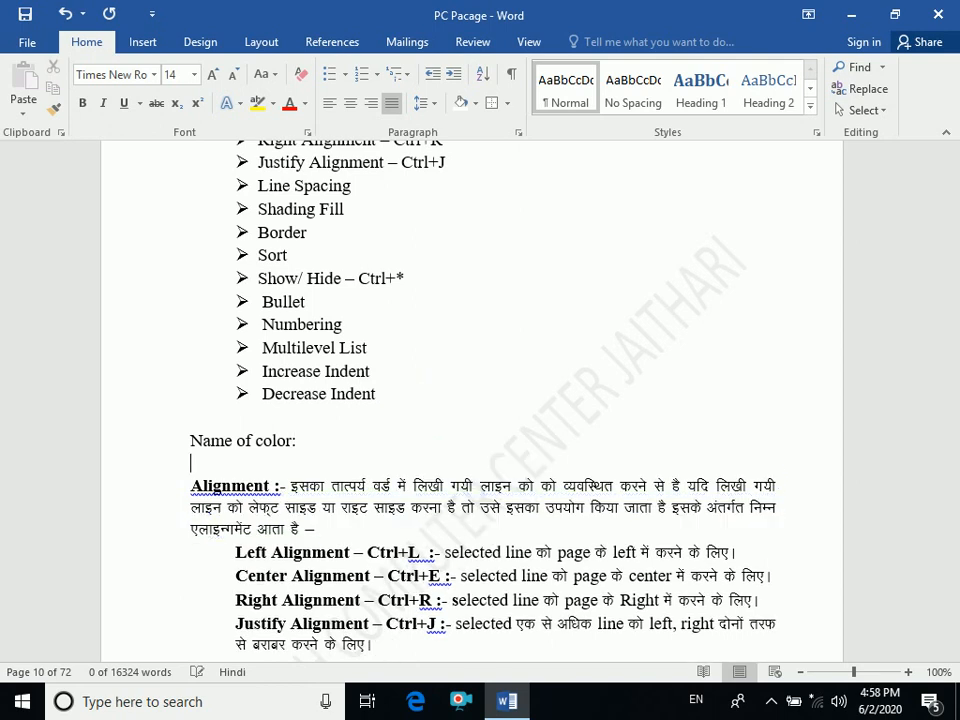
Step: Add a list with check mark bullets below "Name of color:" containing the items "Red" and "Green"
{"action": "left_click", "coordinate": [345, 75]}
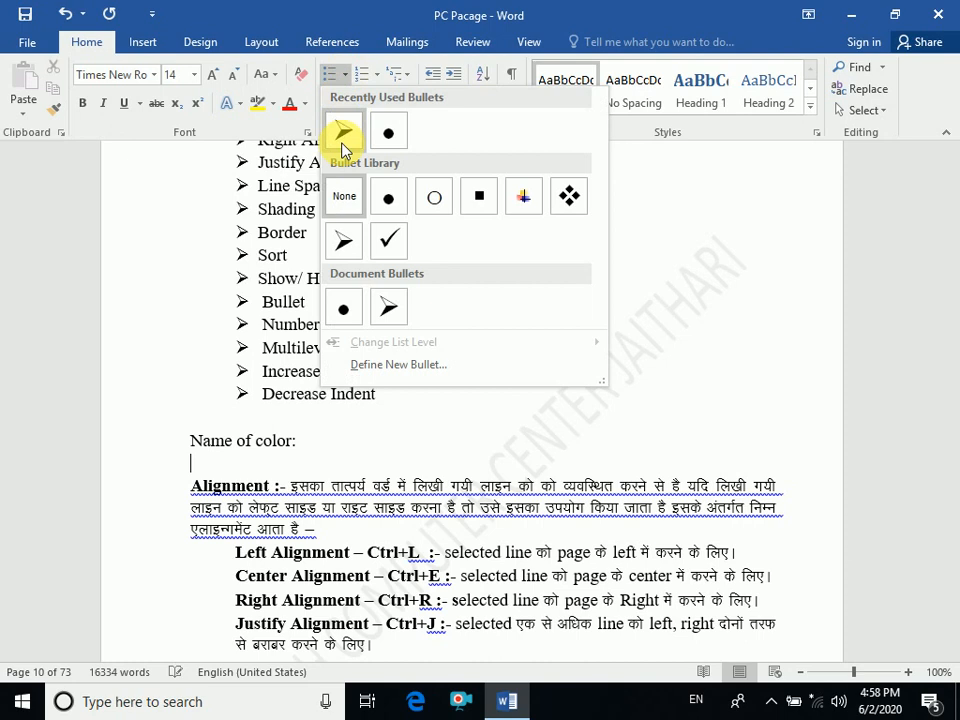
{"action": "left_click", "coordinate": [388, 245]}
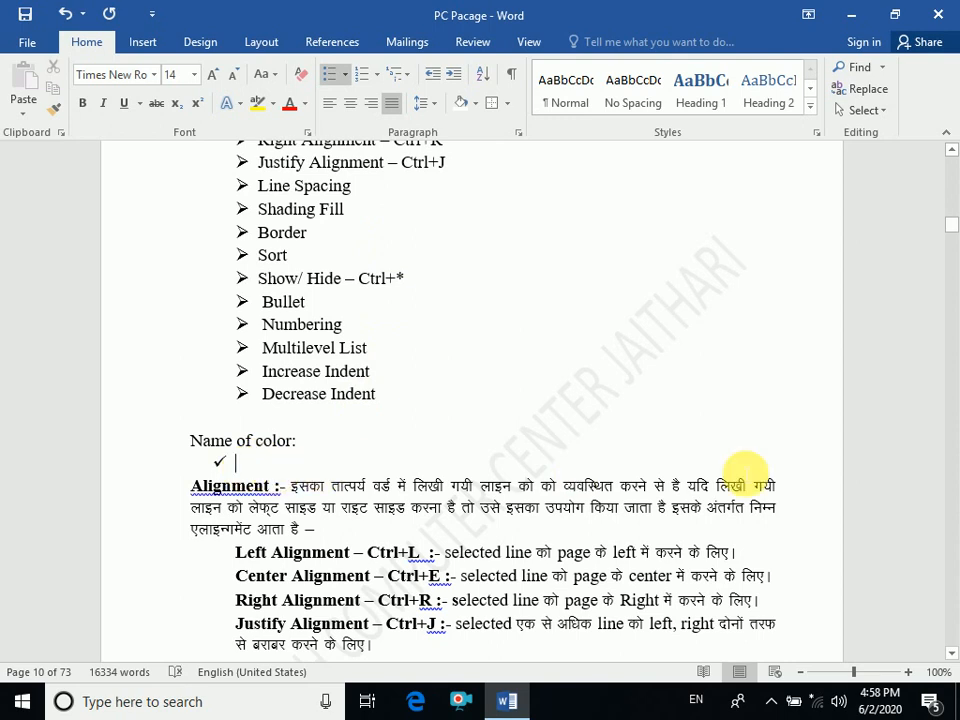
{"action": "type", "text": "Re"}
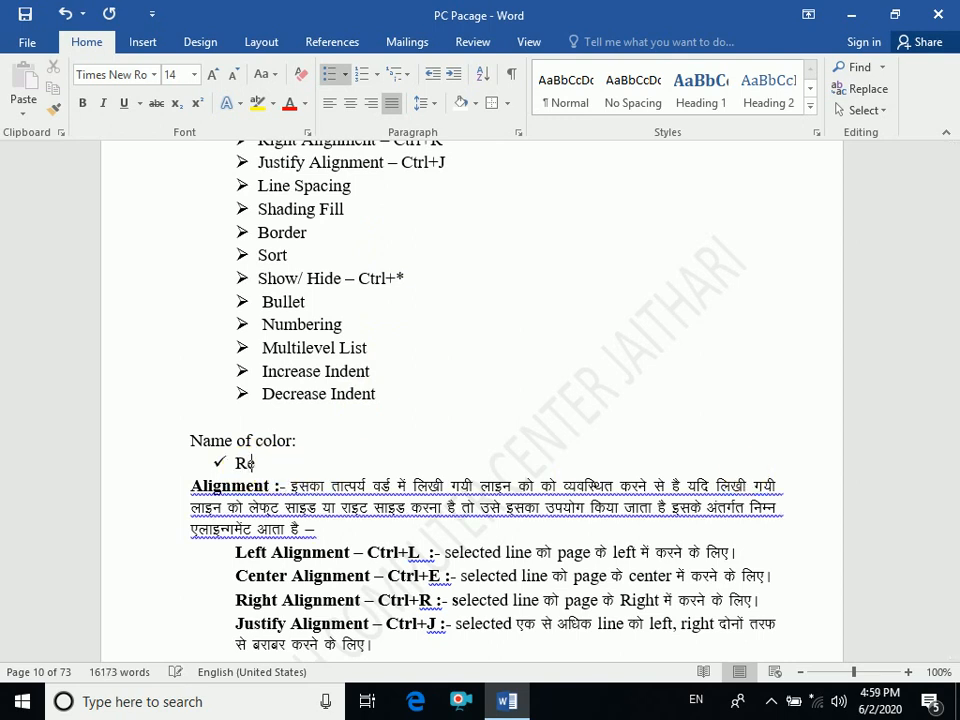
{"action": "type", "text": "d"}
{"action": "key", "text": "Return"}
{"action": "type", "text": "B"}
{"action": "key", "text": "BackSpace"}
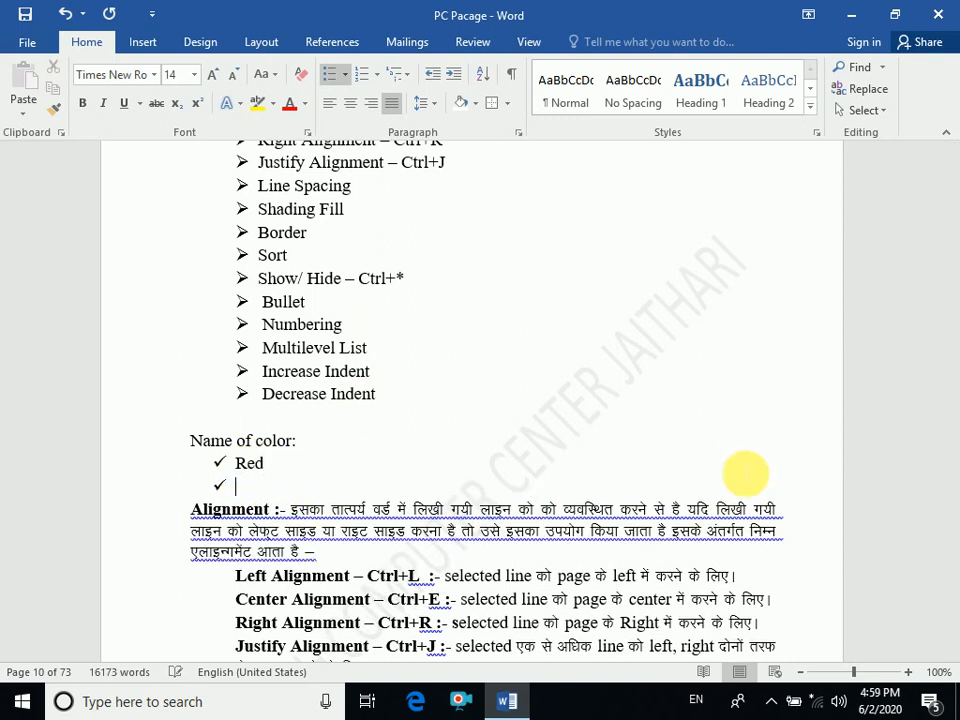
{"action": "type", "text": "Green"}
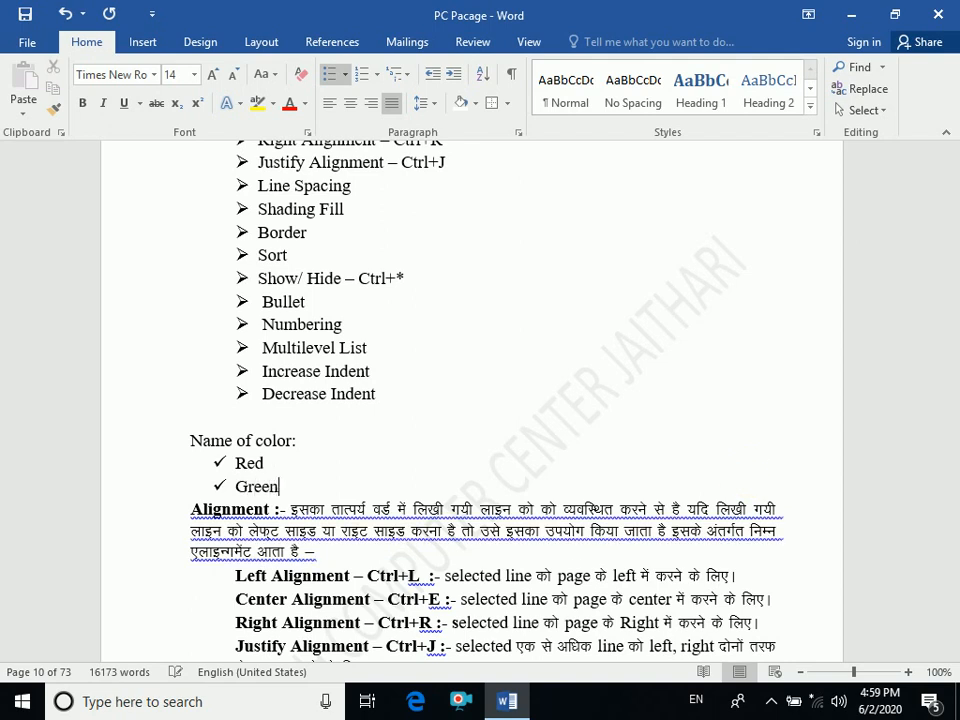
Step: End the check mark list after Green, leaving an empty unbulleted line above the Alignment paragraph
{"action": "key", "text": "Return"}
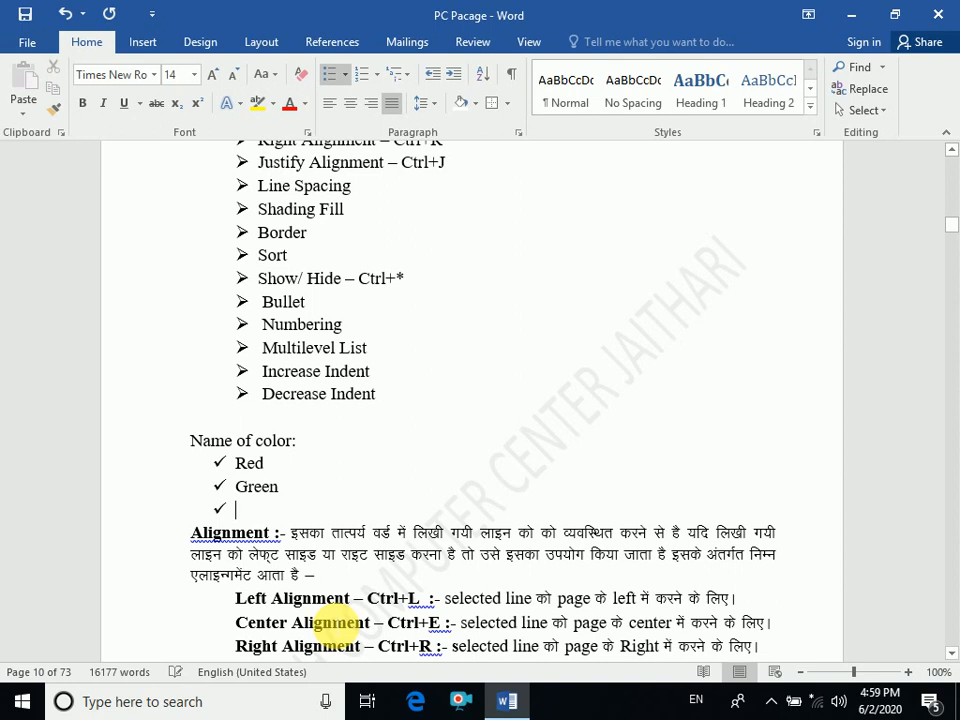
{"action": "scroll", "coordinate": [217, 487], "scroll_direction": "down", "scroll_amount": 1}
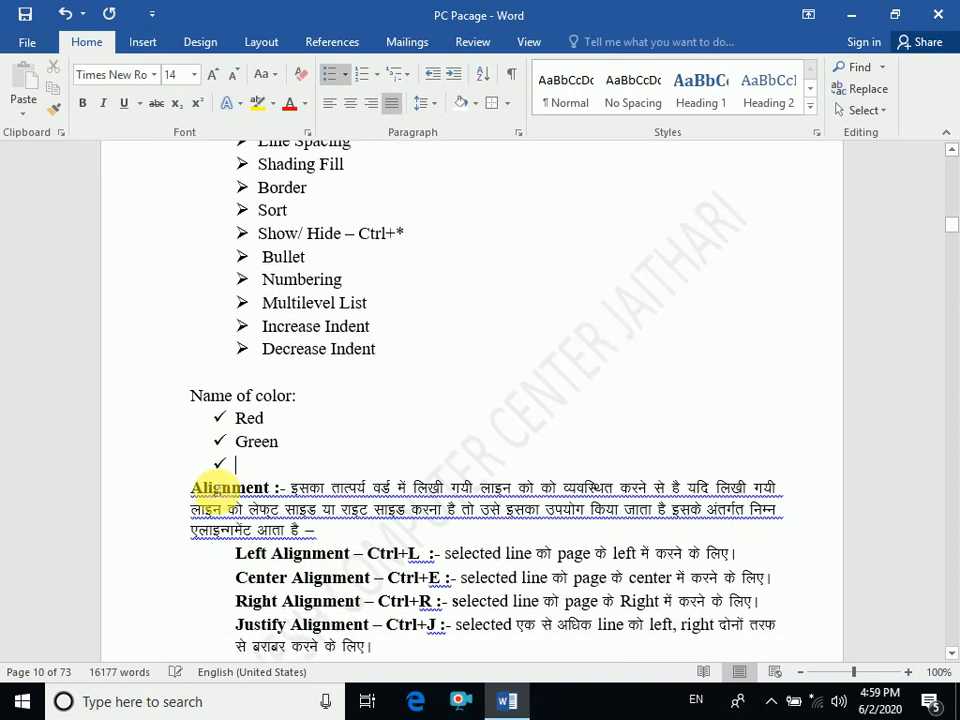
{"action": "key", "text": "BackSpace"}
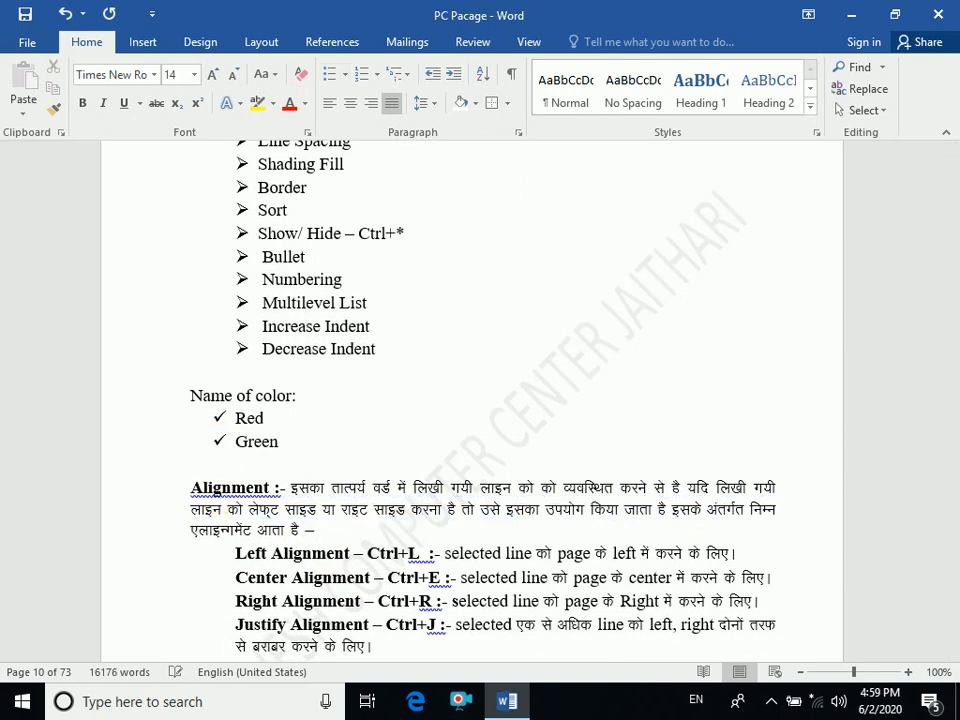
{"action": "key", "text": "Return"}
{"action": "key", "text": "BackSpace"}
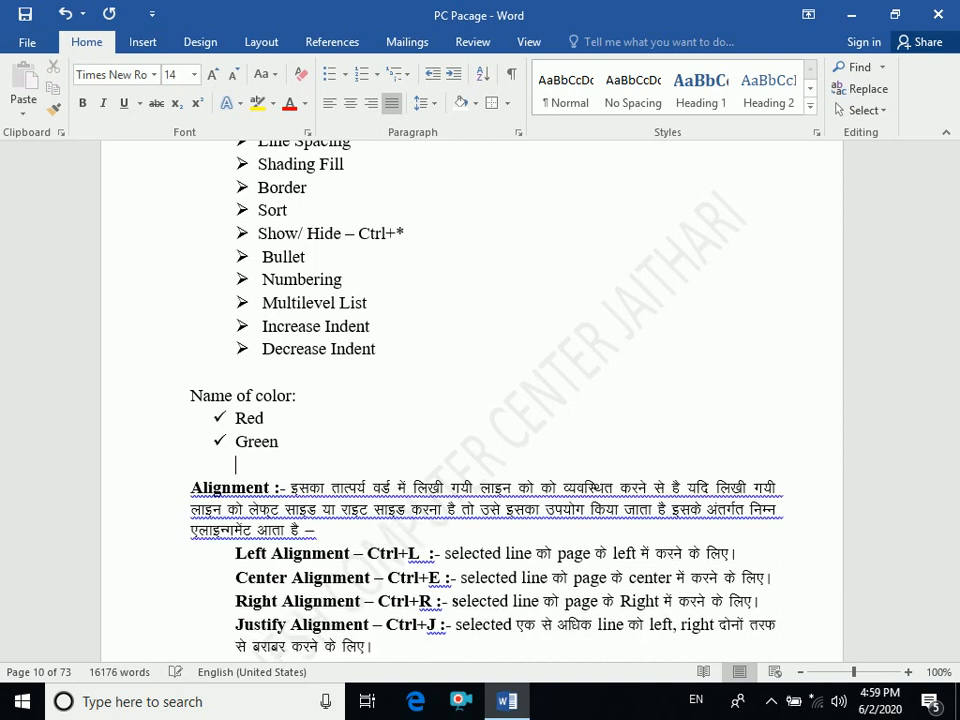
Step: Change the arrow-bulleted list from Left Alignment to Decrease Indent to the 1., 2., 3. numbering format
{"action": "scroll", "coordinate": [204, 396], "scroll_direction": "up", "scroll_amount": 4}
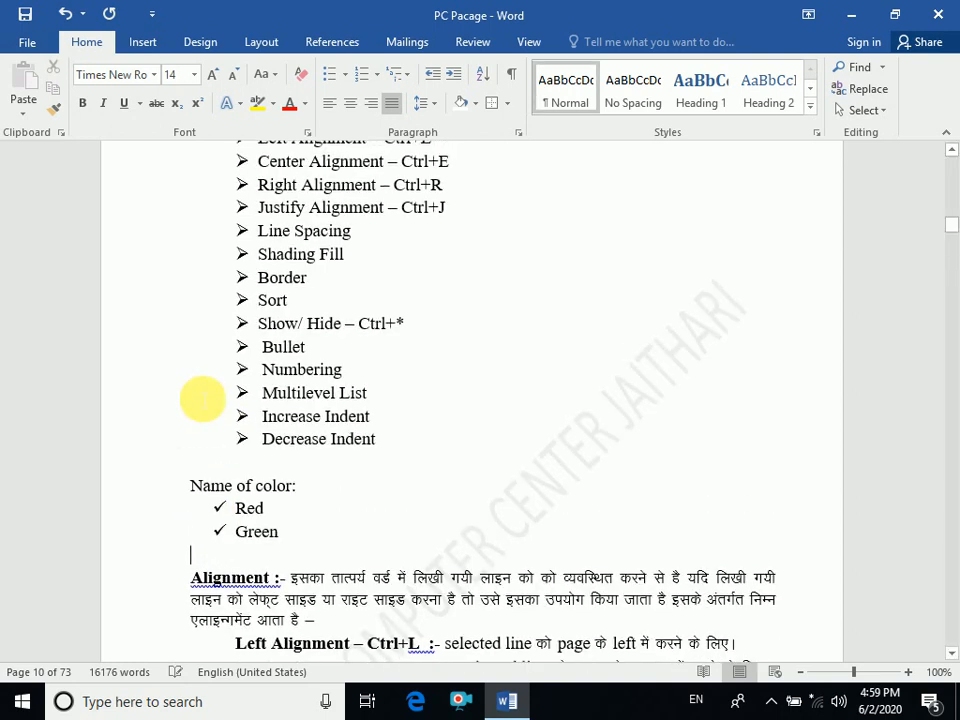
{"action": "left_click_drag", "start_coordinate": [258, 228], "coordinate": [425, 530]}
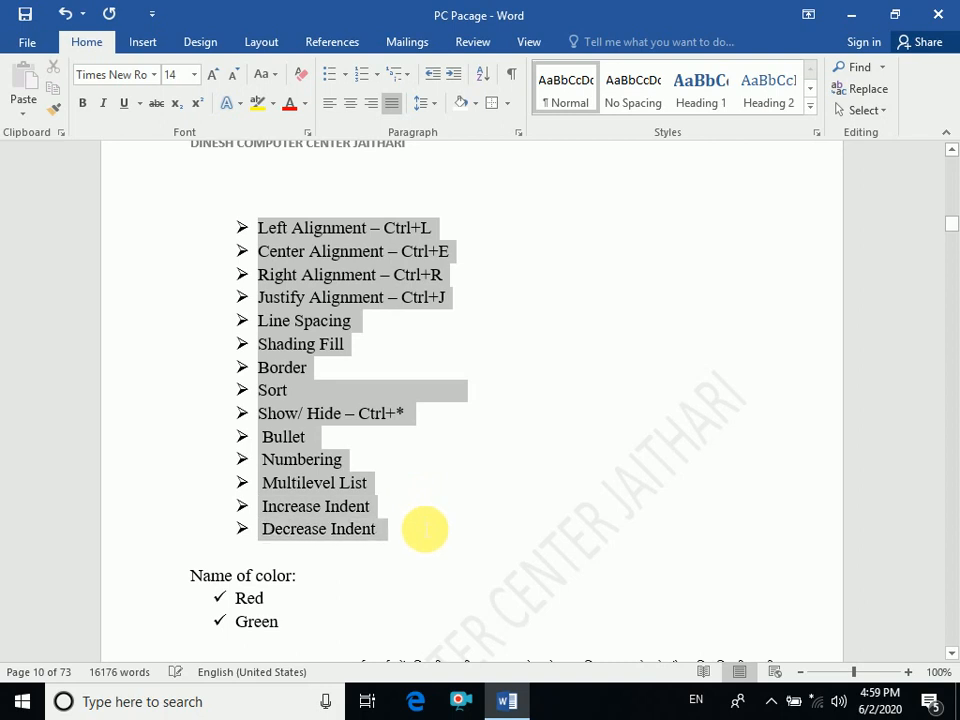
{"action": "left_click", "coordinate": [368, 74]}
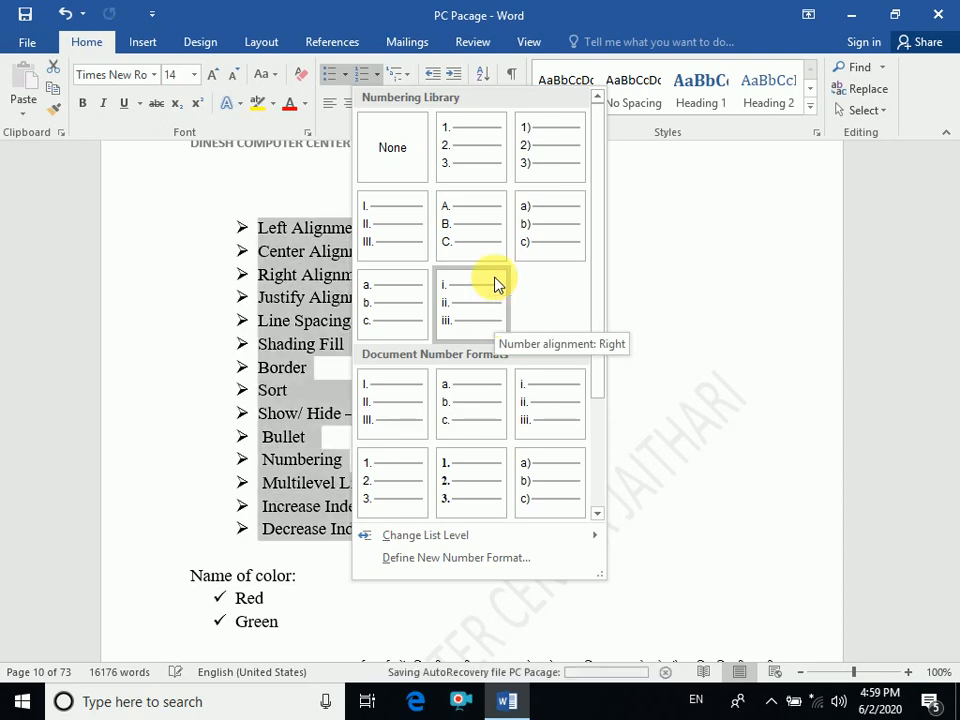
{"action": "left_click", "coordinate": [472, 172]}
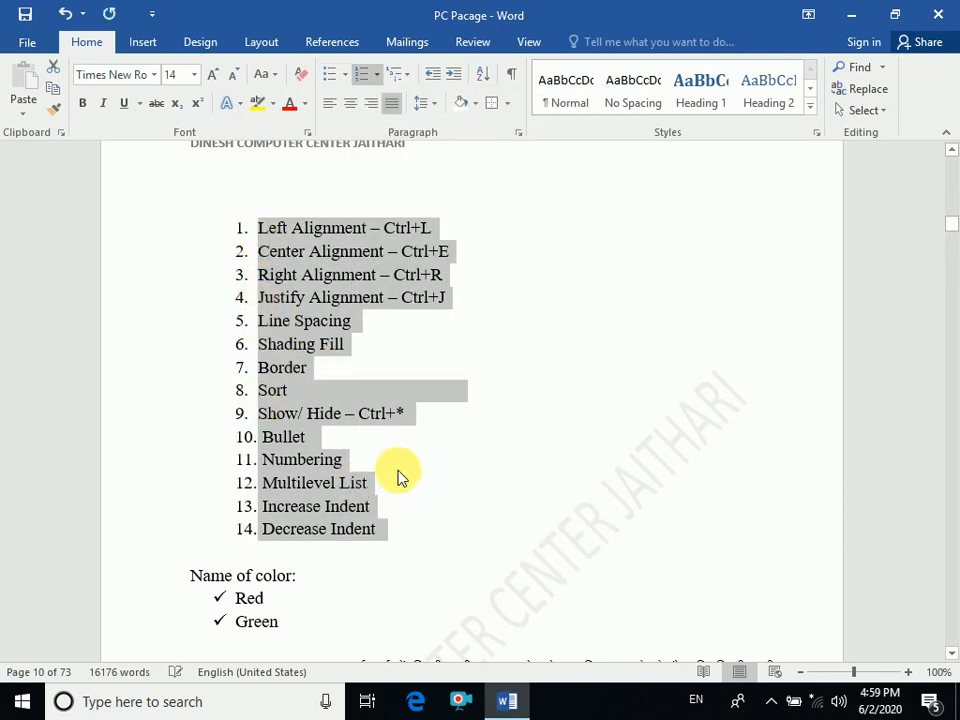
{"action": "left_click", "coordinate": [366, 349]}
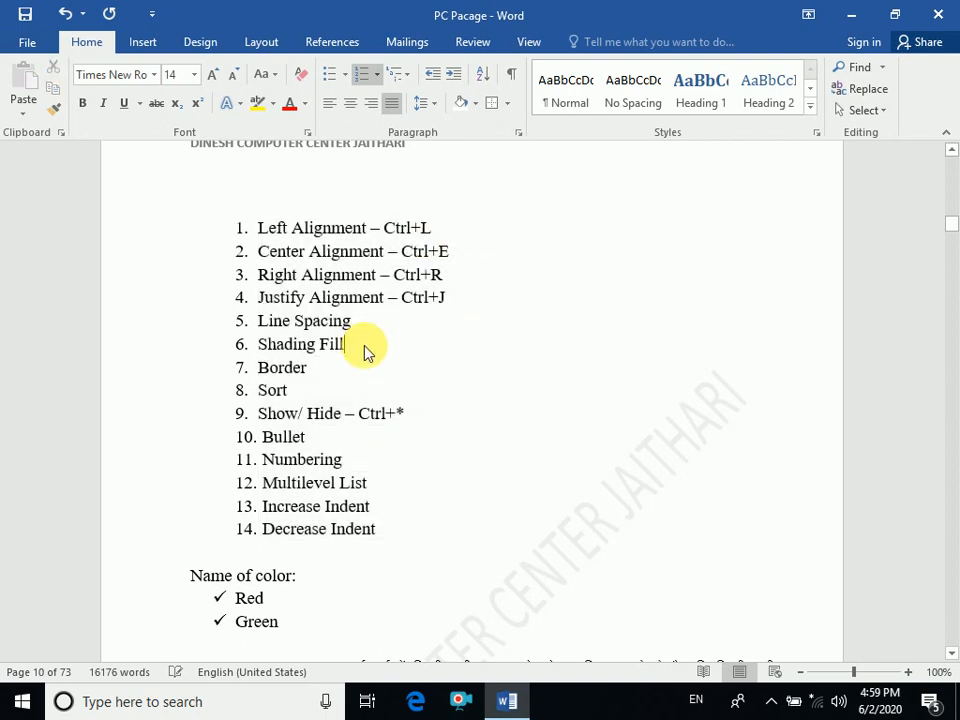
Step: Convert the Red and Green items under "Name of color:" from check mark bullets into a numbered list
{"action": "scroll", "coordinate": [432, 193], "scroll_direction": "up", "scroll_amount": 1}
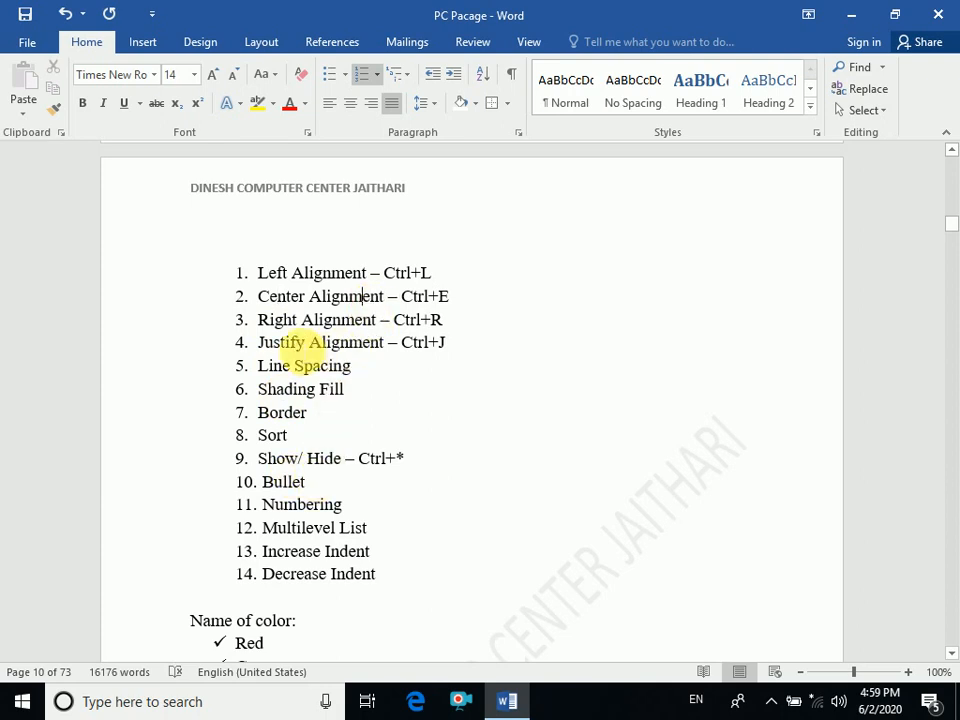
{"action": "scroll", "coordinate": [276, 318], "scroll_direction": "up", "scroll_amount": 3}
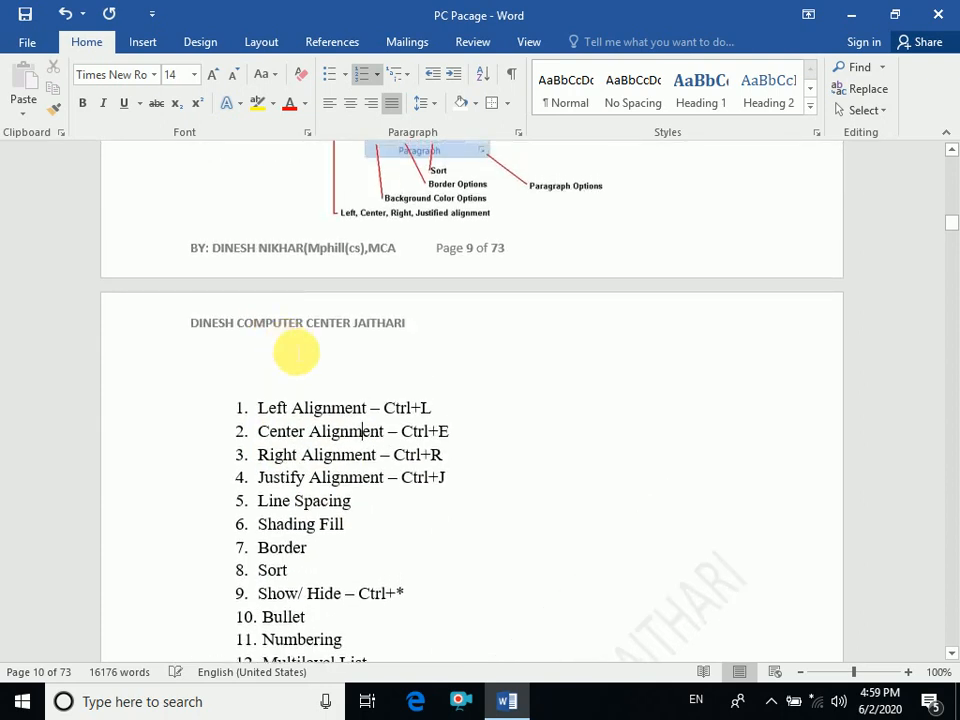
{"action": "scroll", "coordinate": [280, 345], "scroll_direction": "down", "scroll_amount": 2}
{"action": "scroll", "coordinate": [287, 410], "scroll_direction": "down", "scroll_amount": 5}
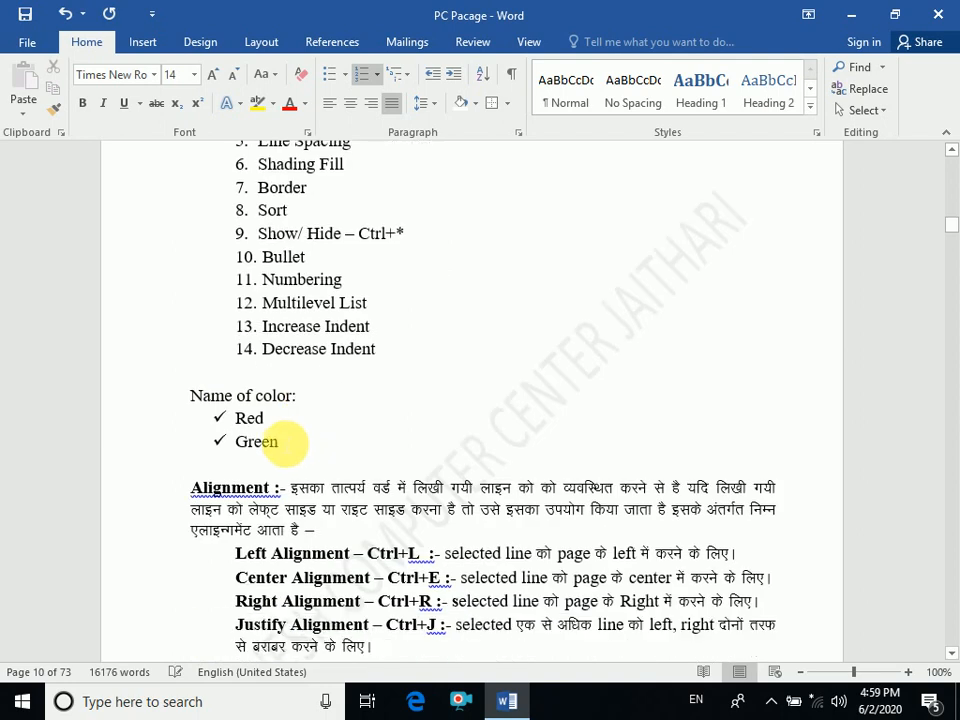
{"action": "left_click", "coordinate": [289, 442]}
{"action": "key", "text": "BackSpace"}
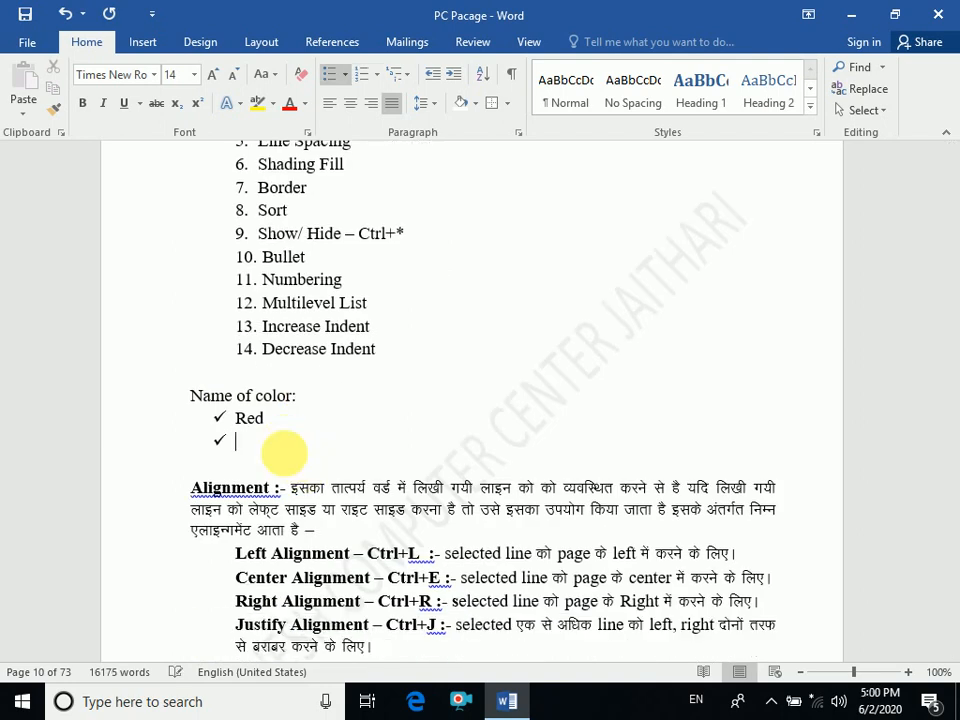
{"action": "left_click_drag", "start_coordinate": [234, 417], "coordinate": [289, 443]}
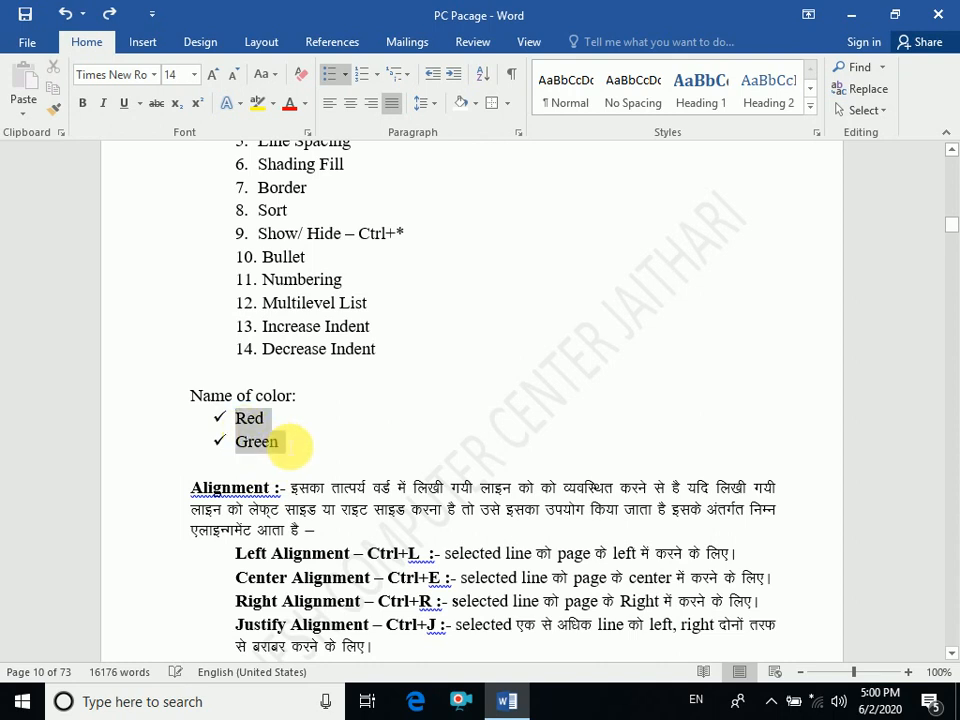
{"action": "left_click", "coordinate": [362, 74]}
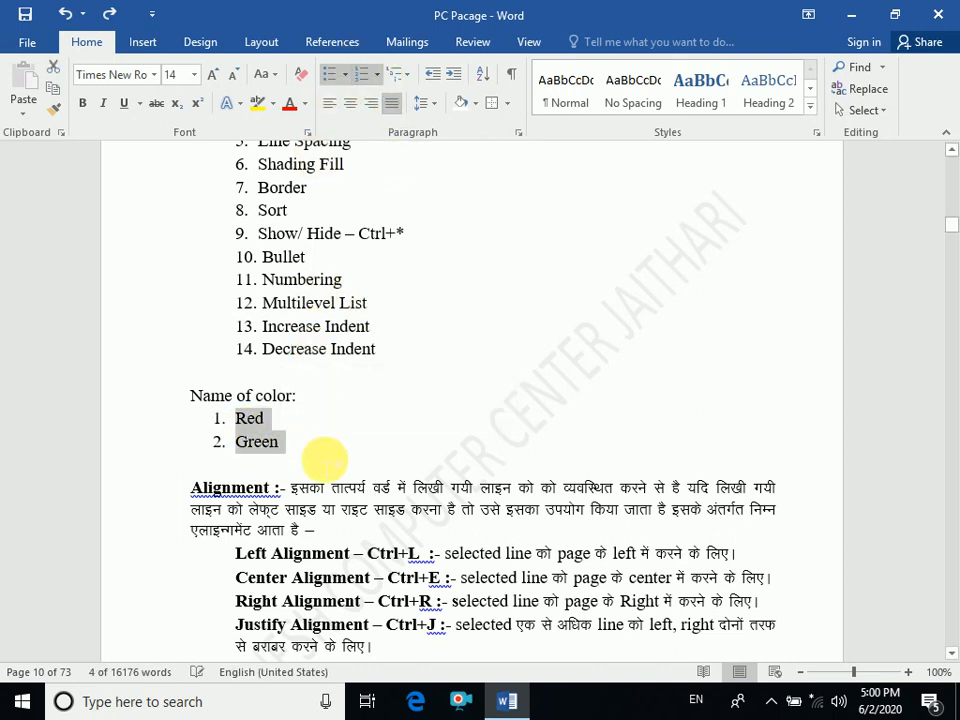
Step: Add the sub-items "Drak Red" and "Light Red" beneath Red, indented one level deeper in the color list
{"action": "left_click", "coordinate": [285, 420]}
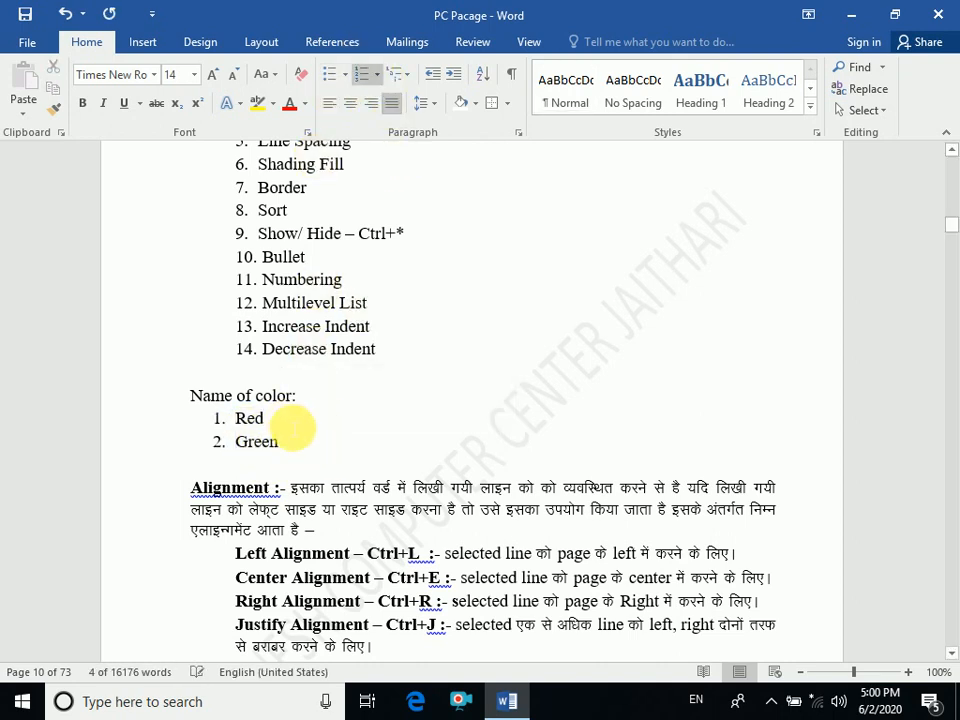
{"action": "key", "text": "Return"}
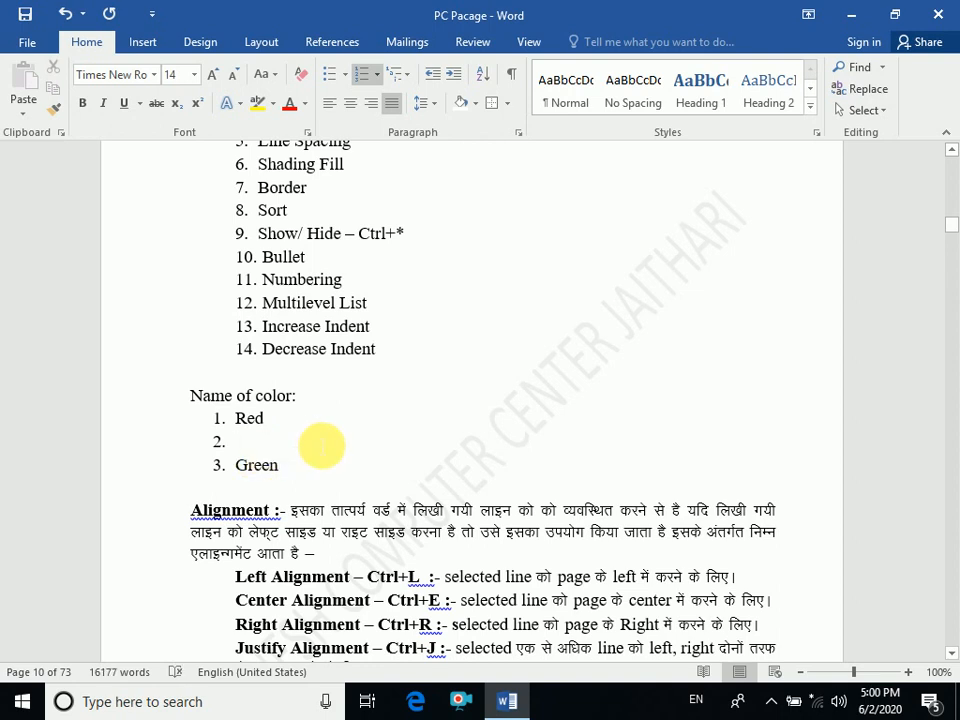
{"action": "left_click", "coordinate": [460, 80]}
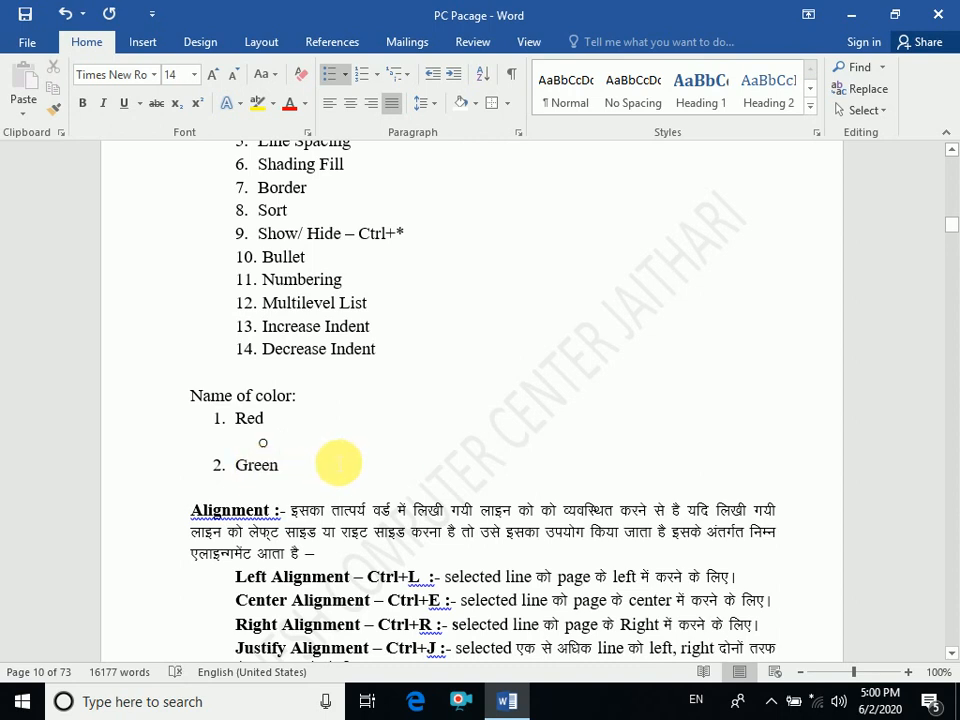
{"action": "type", "text": "Drak"}
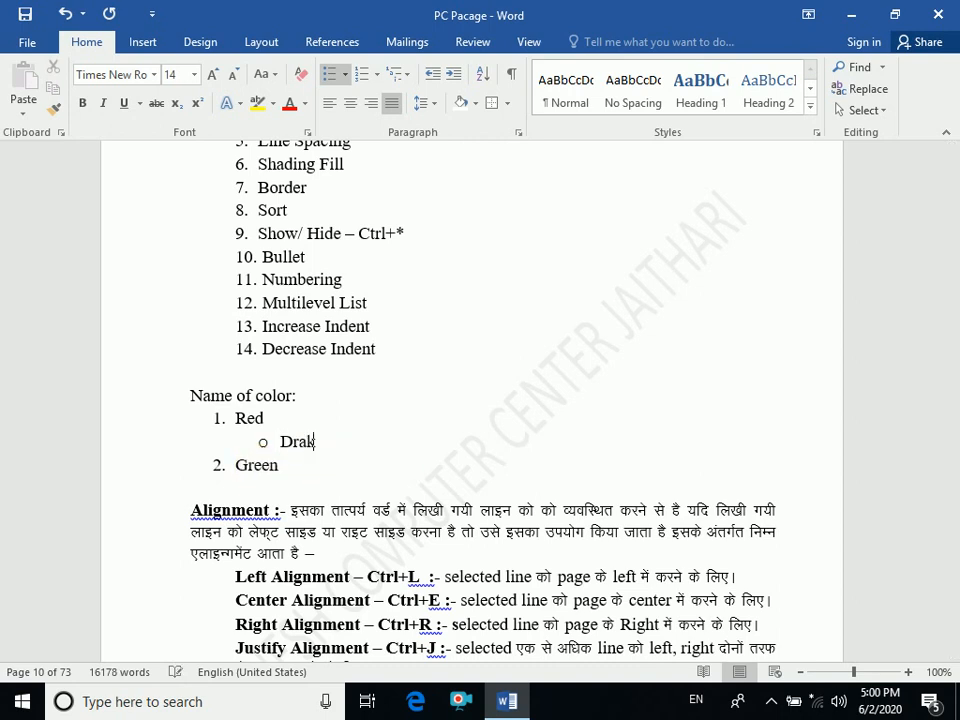
{"action": "type", "text": " Red"}
{"action": "key", "text": "Return"}
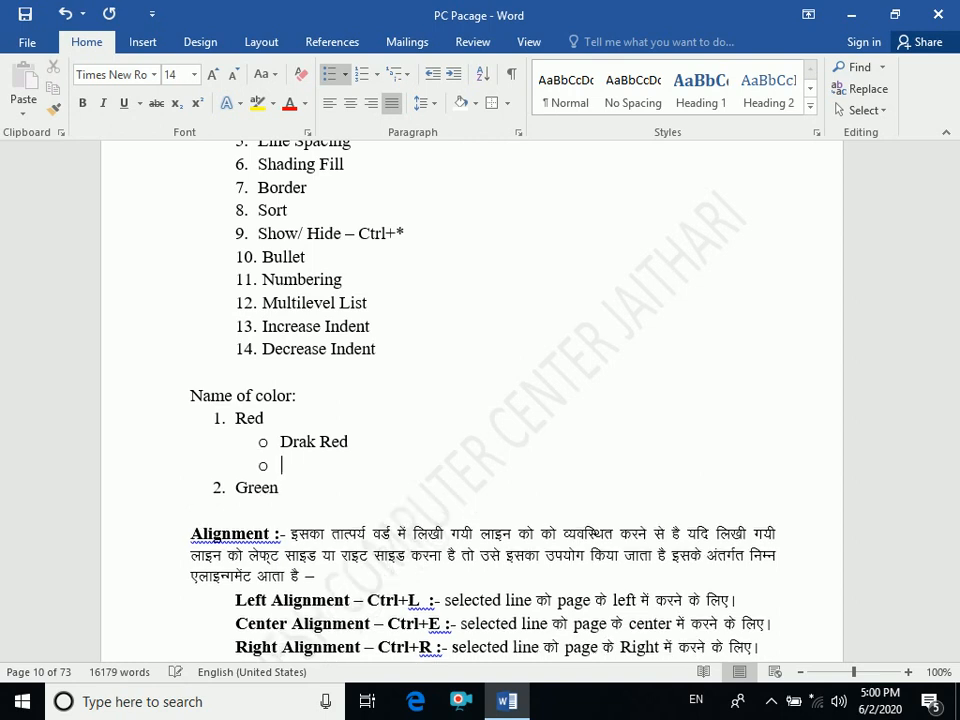
{"action": "type", "text": "Light "}
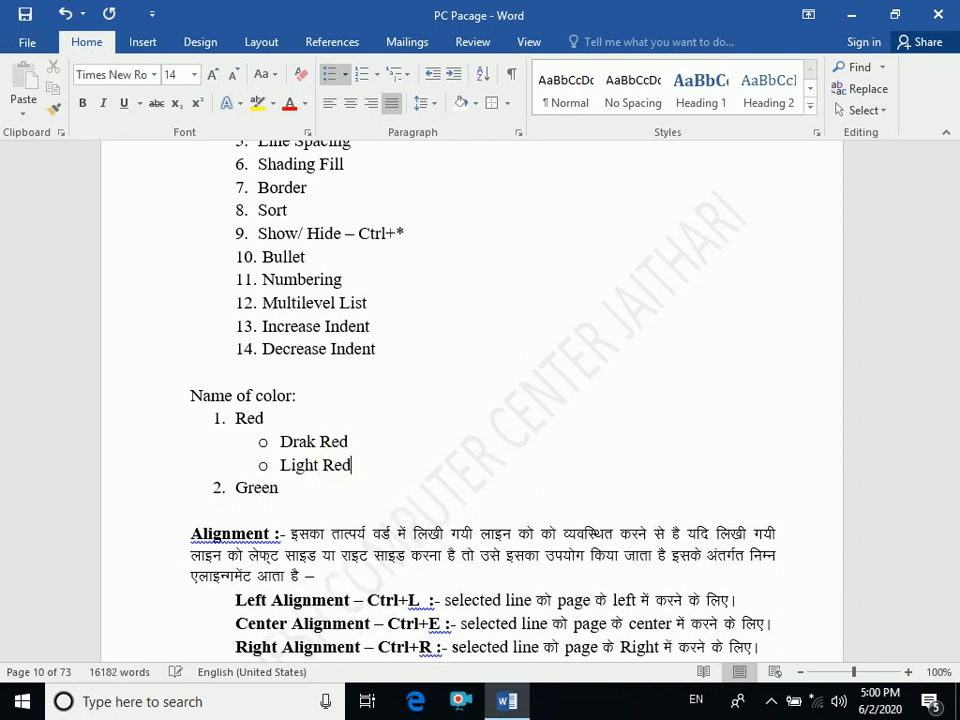
{"action": "type", "text": "Red"}
Step: Add an empty item after Light Red and demonstrate decreasing and increasing its indent, ending at the main numbered level
{"action": "key", "text": "Return"}
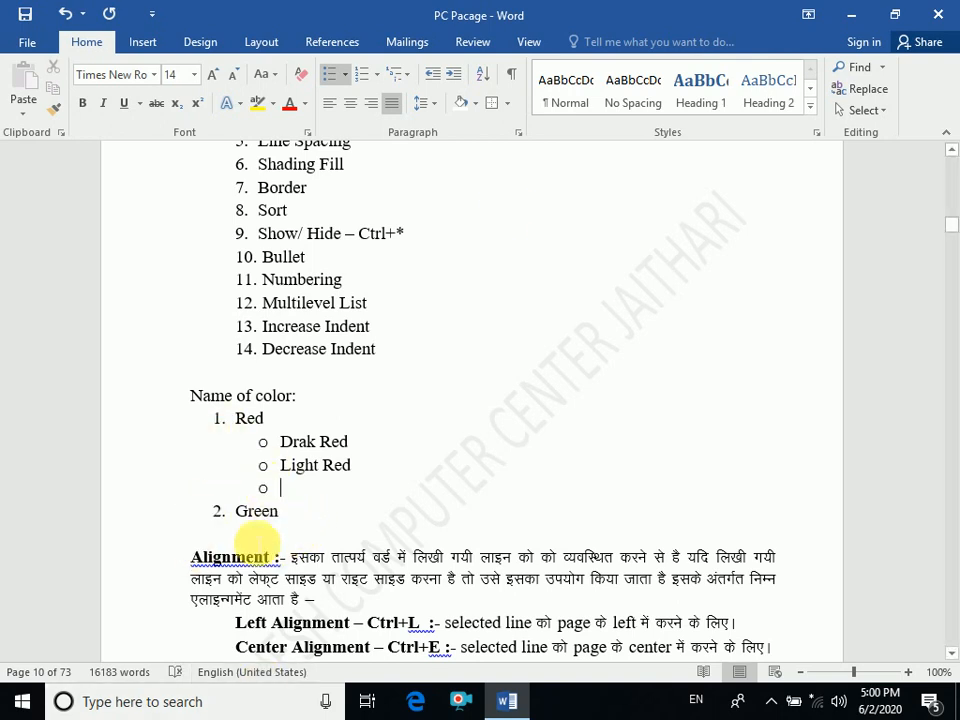
{"action": "left_click", "coordinate": [430, 77]}
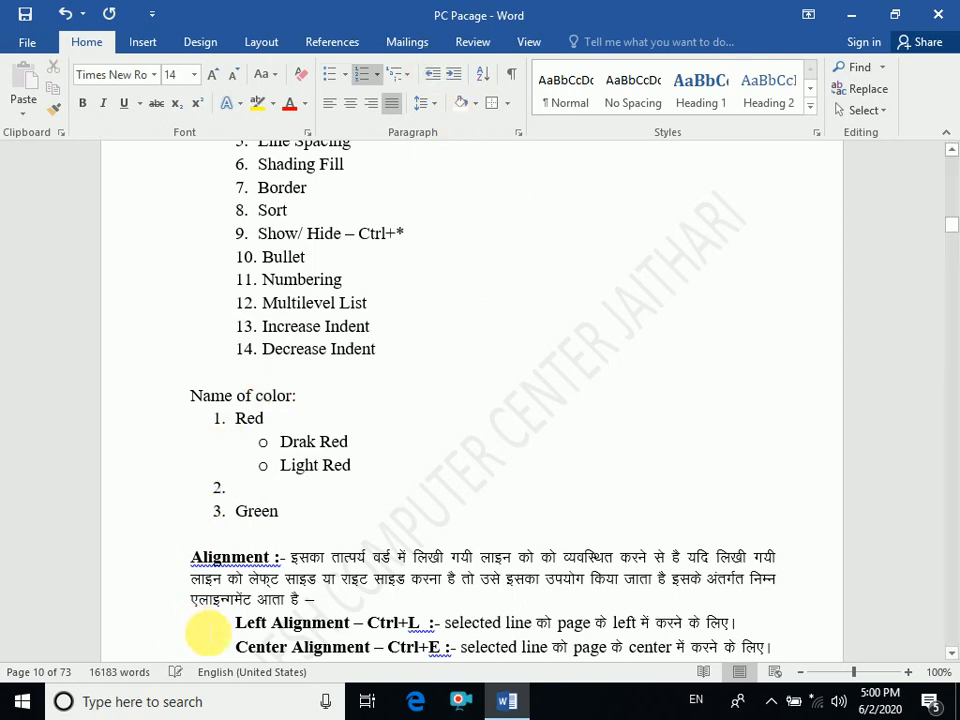
{"action": "left_click", "coordinate": [455, 80]}
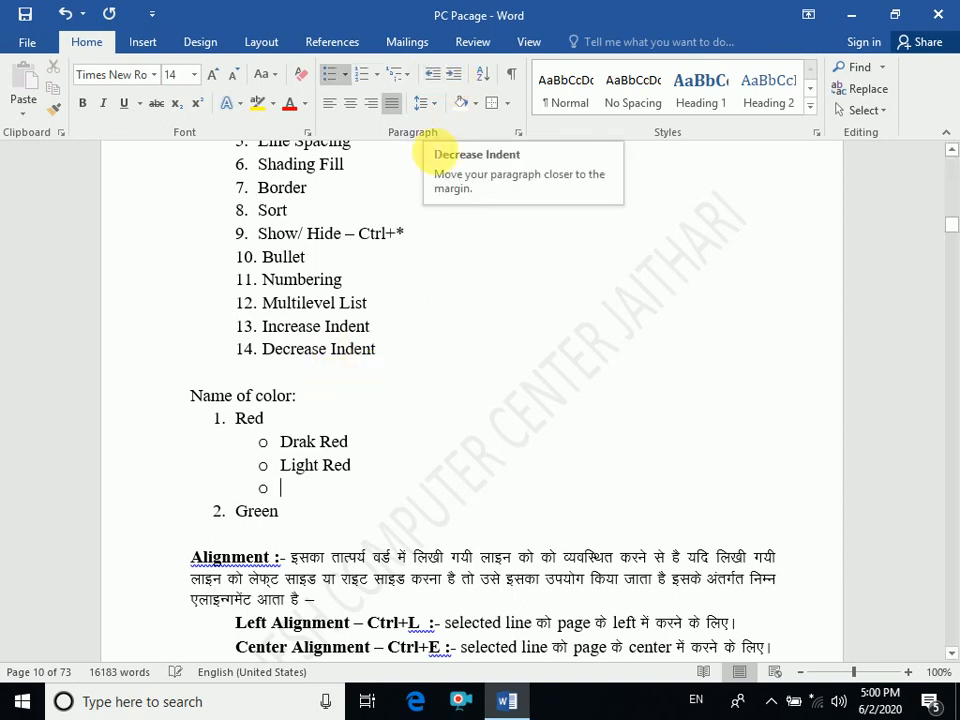
{"action": "left_click", "coordinate": [429, 84]}
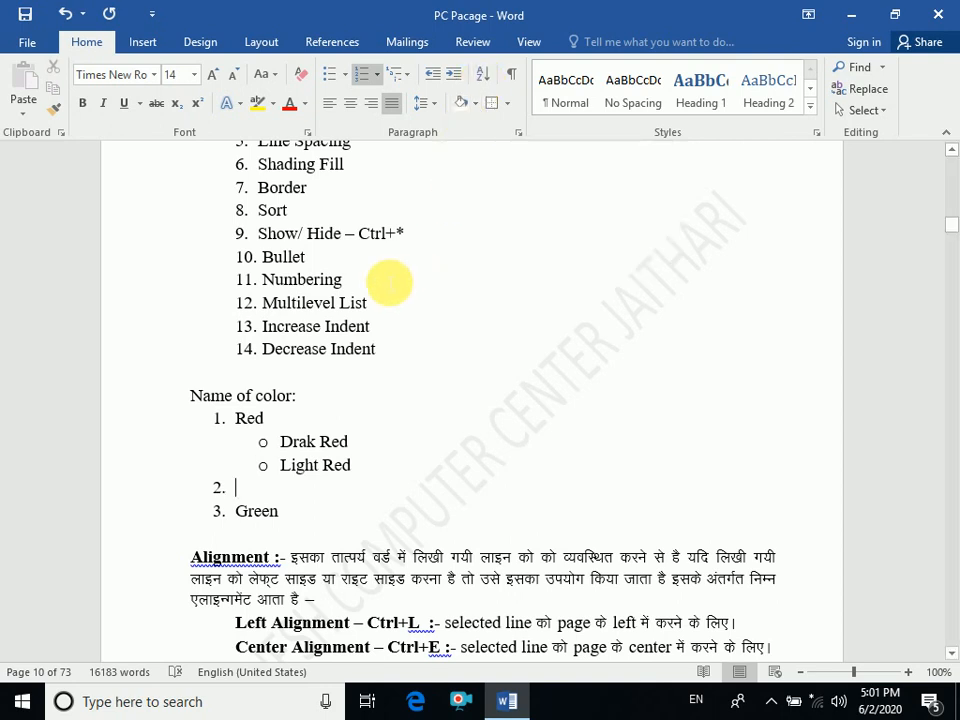
Step: Review the numbered list of paragraph tools on page 10 and the Paragraph Group diagram on page 9
{"action": "scroll", "coordinate": [429, 466], "scroll_direction": "down", "scroll_amount": 2}
{"action": "scroll", "coordinate": [429, 466], "scroll_direction": "up", "scroll_amount": 5}
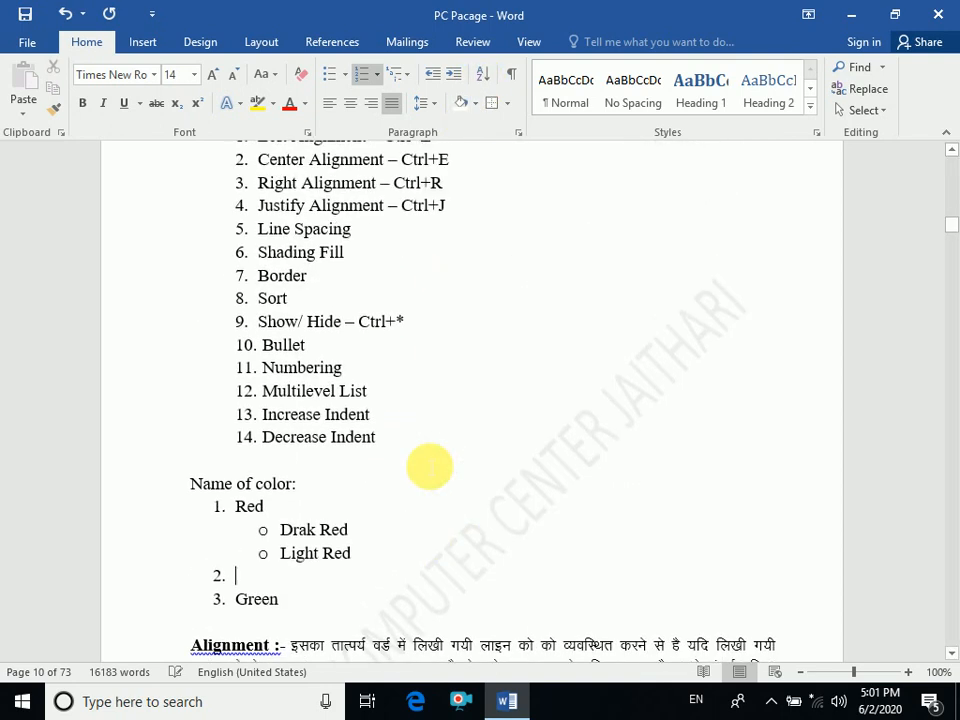
{"action": "scroll", "coordinate": [429, 466], "scroll_direction": "down", "scroll_amount": 2}
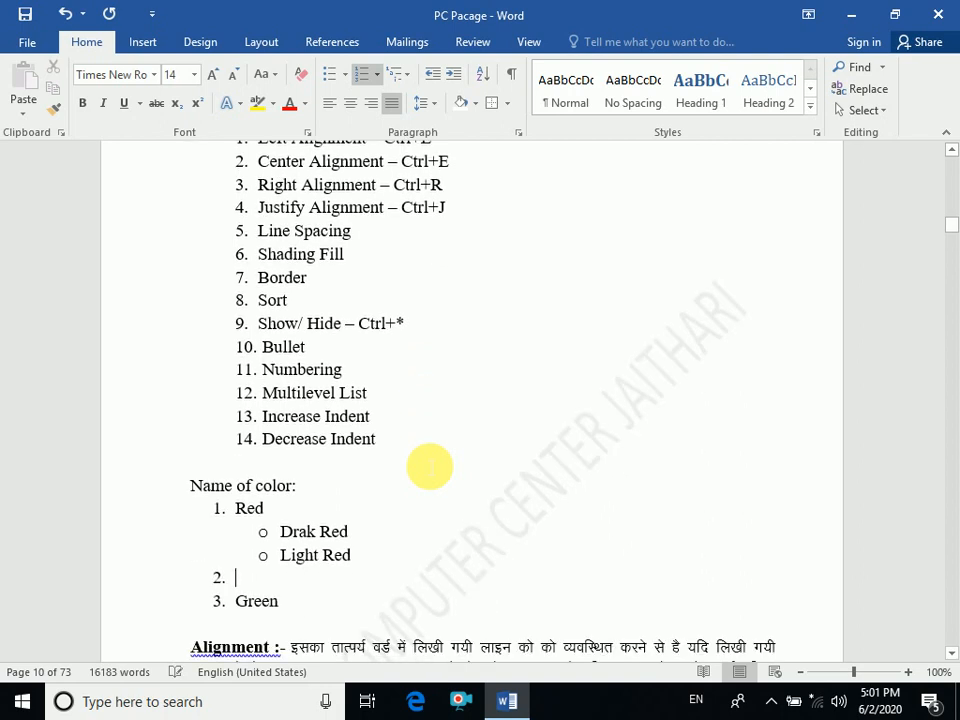
{"action": "scroll", "coordinate": [429, 466], "scroll_direction": "up", "scroll_amount": 2}
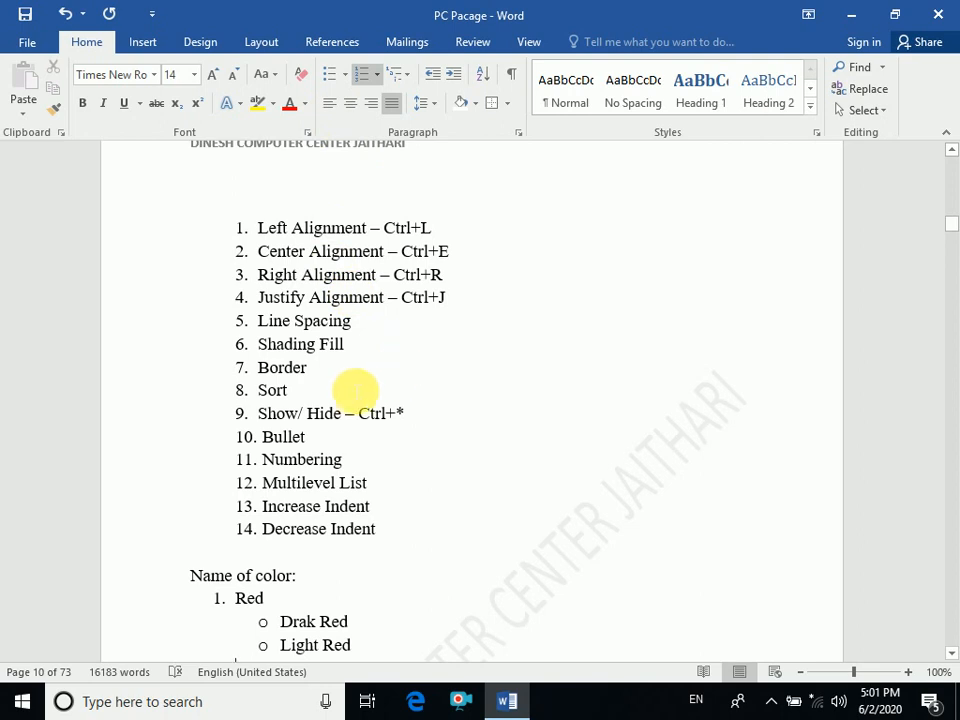
{"action": "scroll", "coordinate": [343, 392], "scroll_direction": "up", "scroll_amount": 3}
{"action": "scroll", "coordinate": [338, 392], "scroll_direction": "up", "scroll_amount": 2}
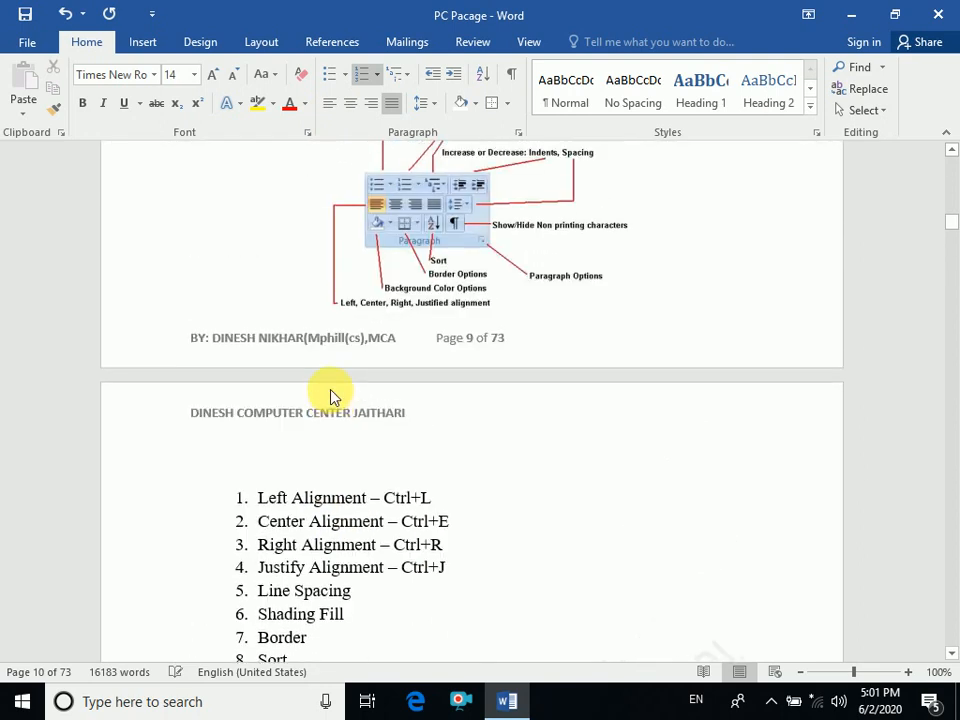
{"action": "scroll", "coordinate": [321, 343], "scroll_direction": "up", "scroll_amount": 3}
{"action": "scroll", "coordinate": [357, 377], "scroll_direction": "up", "scroll_amount": 2}
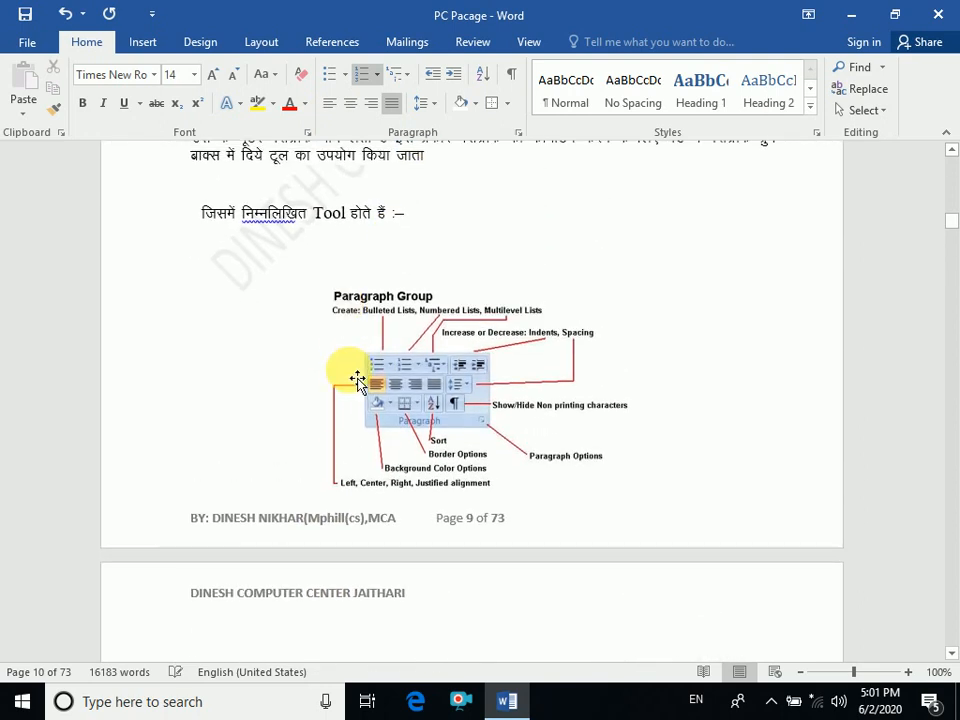
Step: Examine the indent, spacing, line break and page break options in the full paragraph settings, closing them without applying changes
{"action": "scroll", "coordinate": [376, 414], "scroll_direction": "down", "scroll_amount": 1}
{"action": "scroll", "coordinate": [390, 340], "scroll_direction": "down", "scroll_amount": 1}
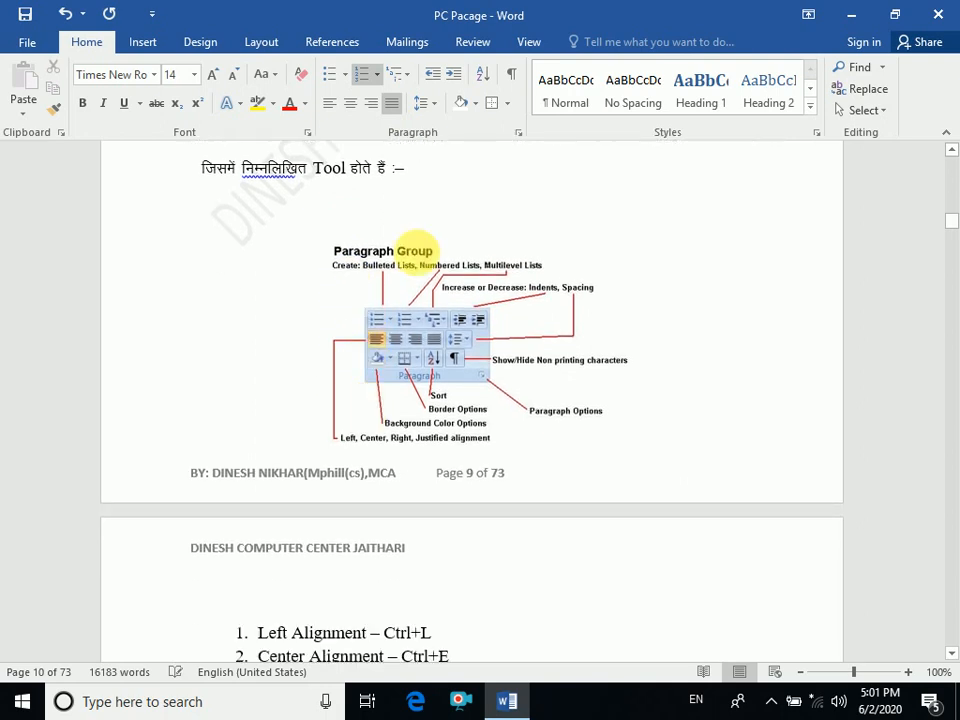
{"action": "scroll", "coordinate": [414, 250], "scroll_direction": "up", "scroll_amount": 1}
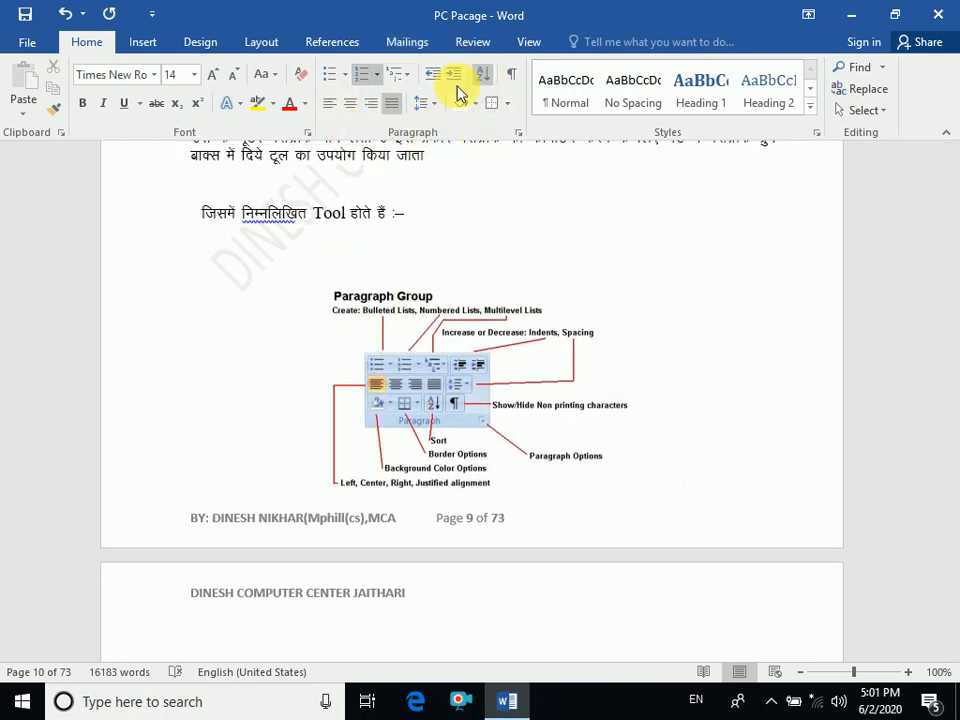
{"action": "left_click", "coordinate": [517, 132]}
{"action": "left_click_drag", "start_coordinate": [483, 100], "coordinate": [533, 217]}
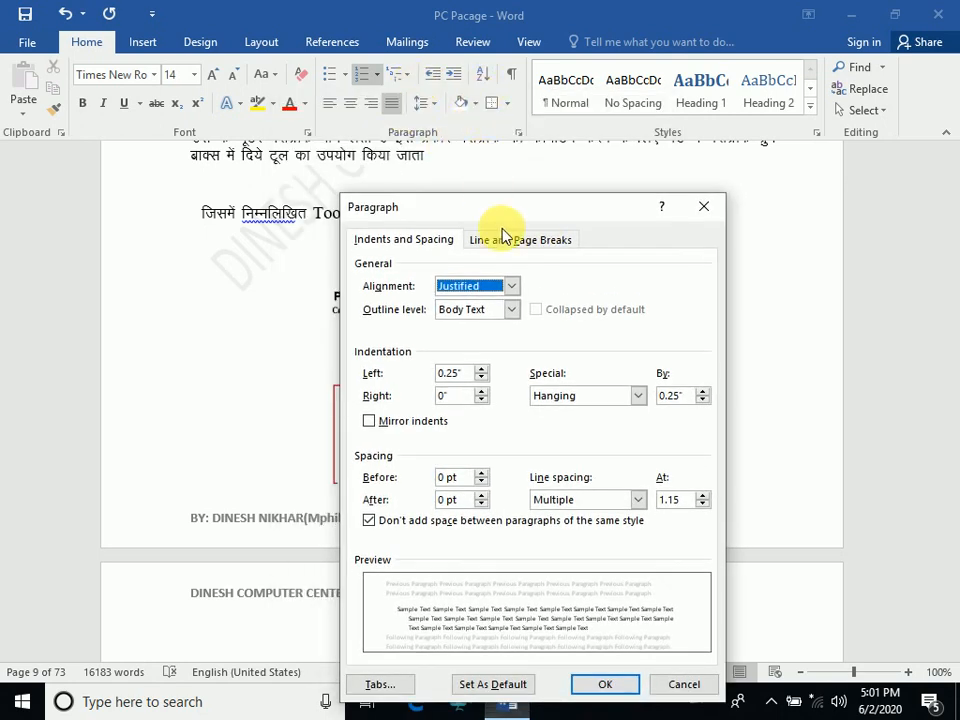
{"action": "left_click_drag", "start_coordinate": [499, 222], "coordinate": [521, 150]}
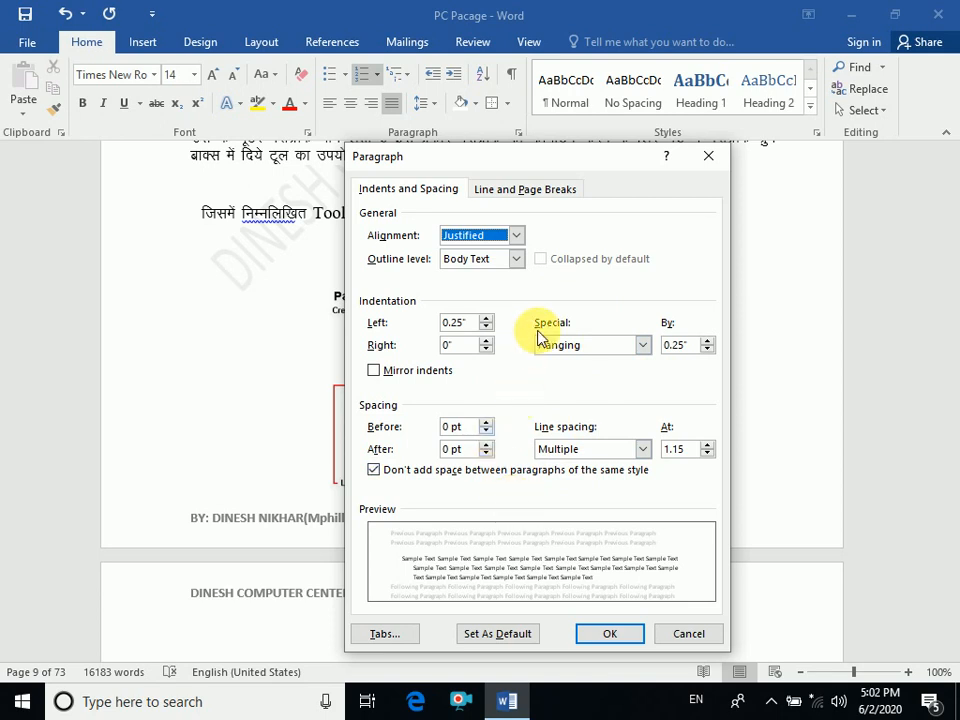
{"action": "left_click", "coordinate": [525, 189]}
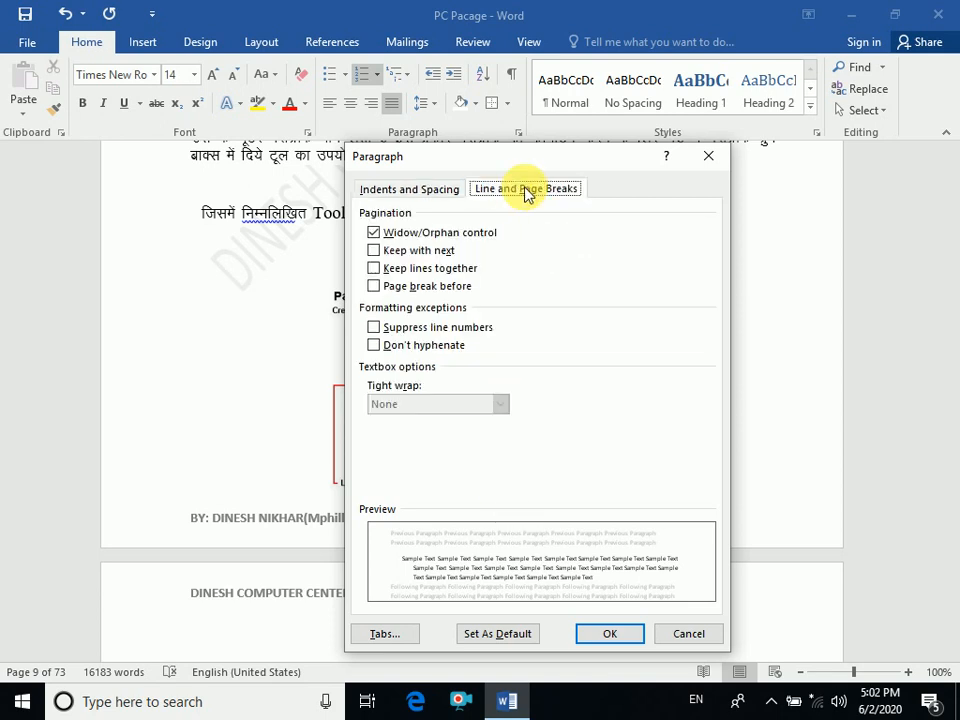
{"action": "left_click", "coordinate": [437, 191]}
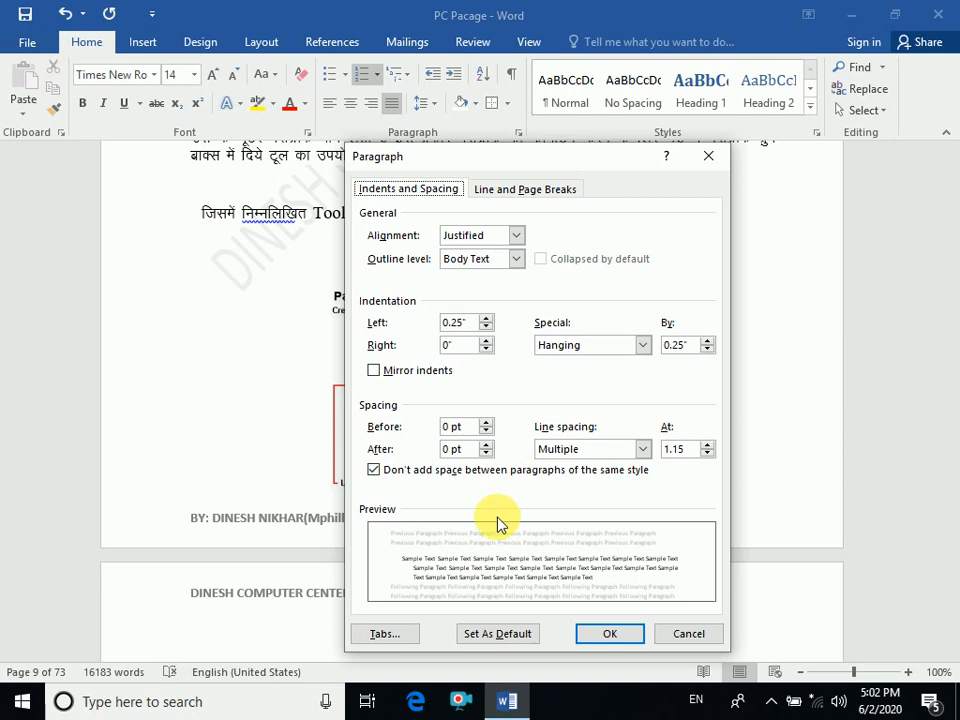
{"action": "left_click_drag", "start_coordinate": [512, 160], "coordinate": [439, 136]}
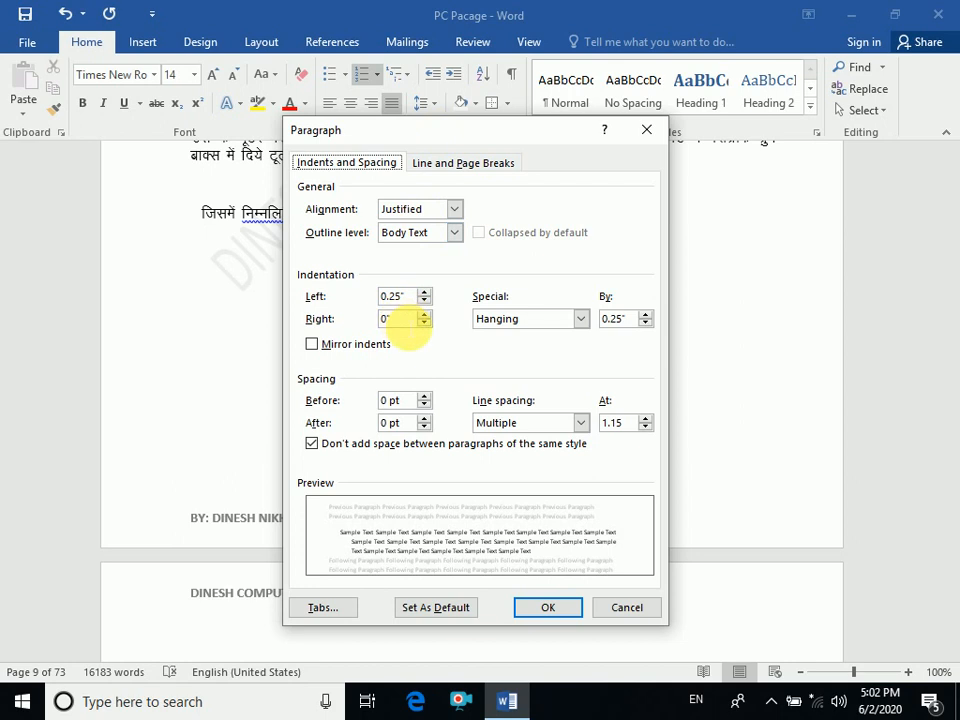
{"action": "left_click", "coordinate": [642, 134]}
Step: Reopen the paragraph settings from page 9 and review the Line and Page Breaks options, returning to Indents and Spacing
{"action": "scroll", "coordinate": [360, 283], "scroll_direction": "up", "scroll_amount": 3}
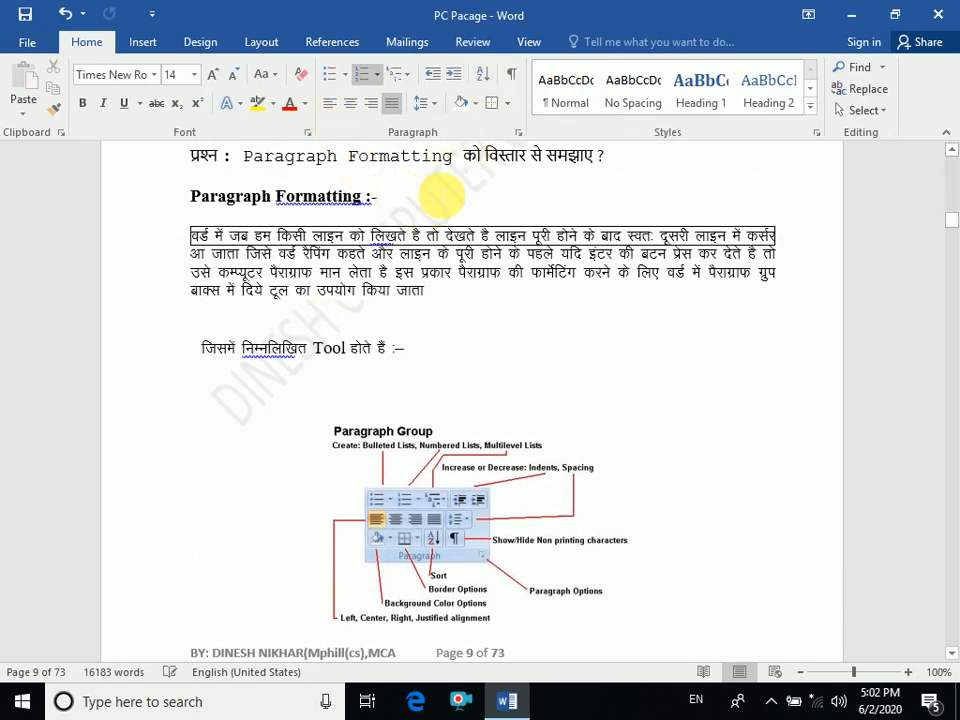
{"action": "left_click", "coordinate": [518, 132]}
{"action": "left_click_drag", "start_coordinate": [493, 140], "coordinate": [531, 163]}
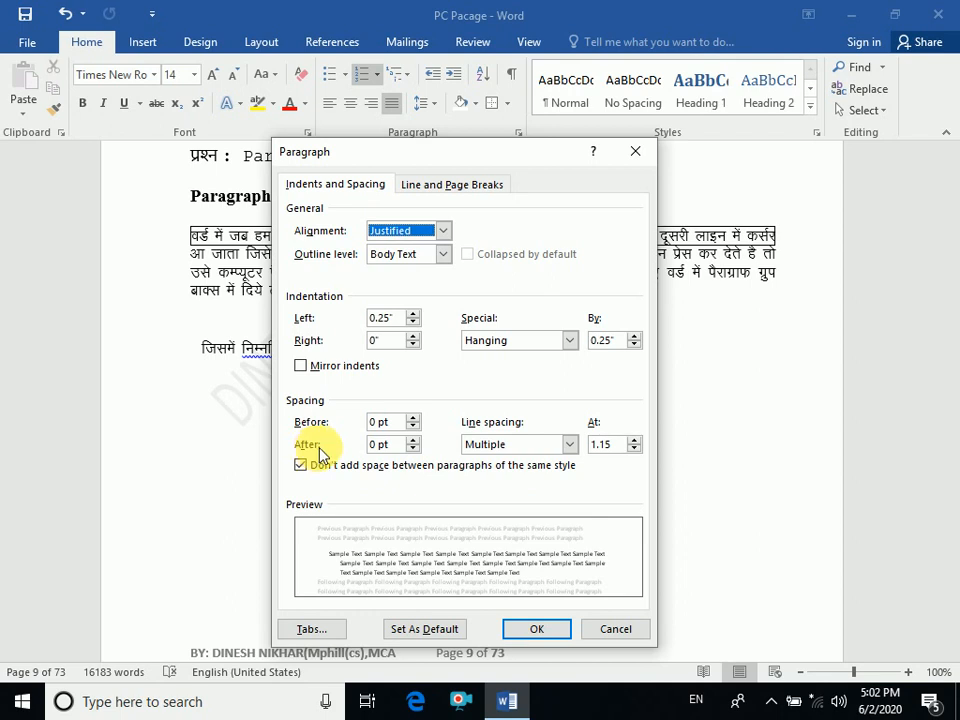
{"action": "left_click", "coordinate": [437, 185]}
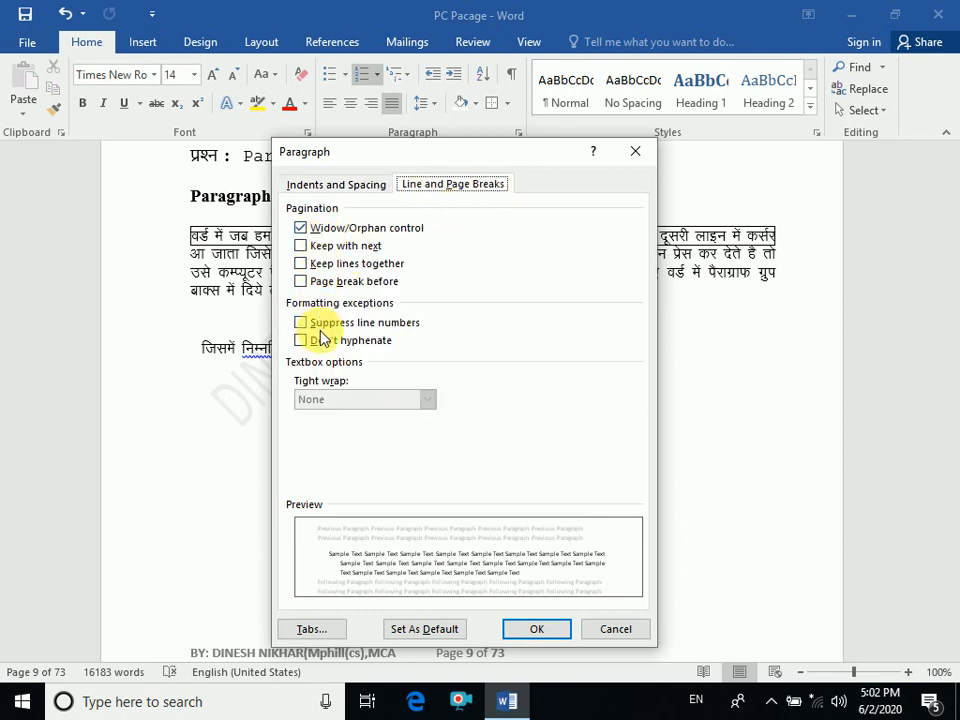
{"action": "left_click", "coordinate": [379, 184]}
{"action": "left_click_drag", "start_coordinate": [433, 160], "coordinate": [415, 150]}
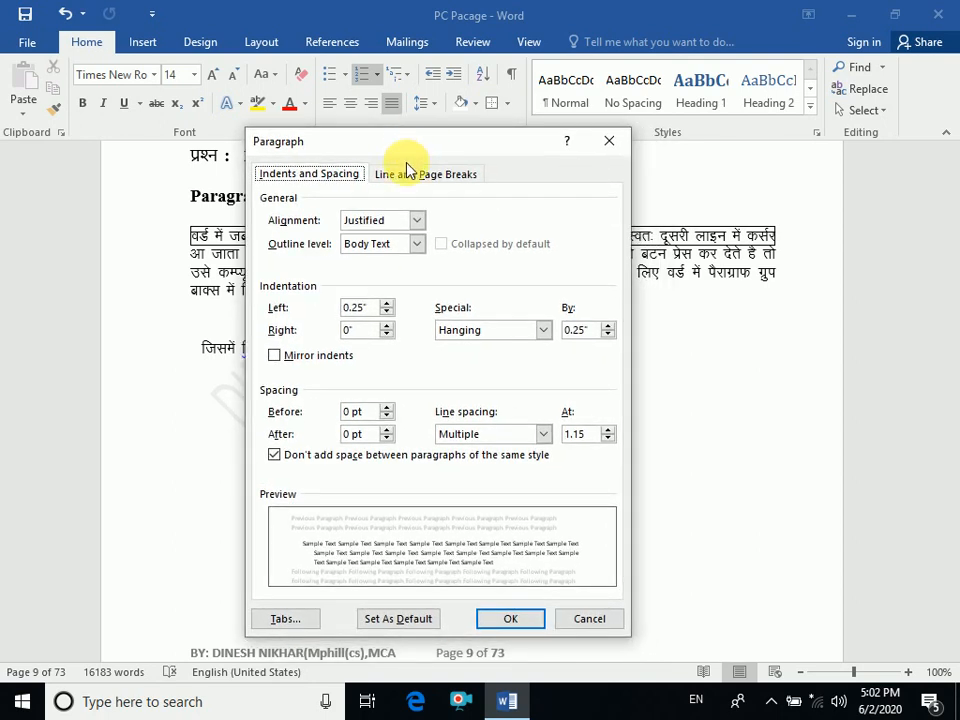
{"action": "left_click_drag", "start_coordinate": [493, 149], "coordinate": [507, 150]}
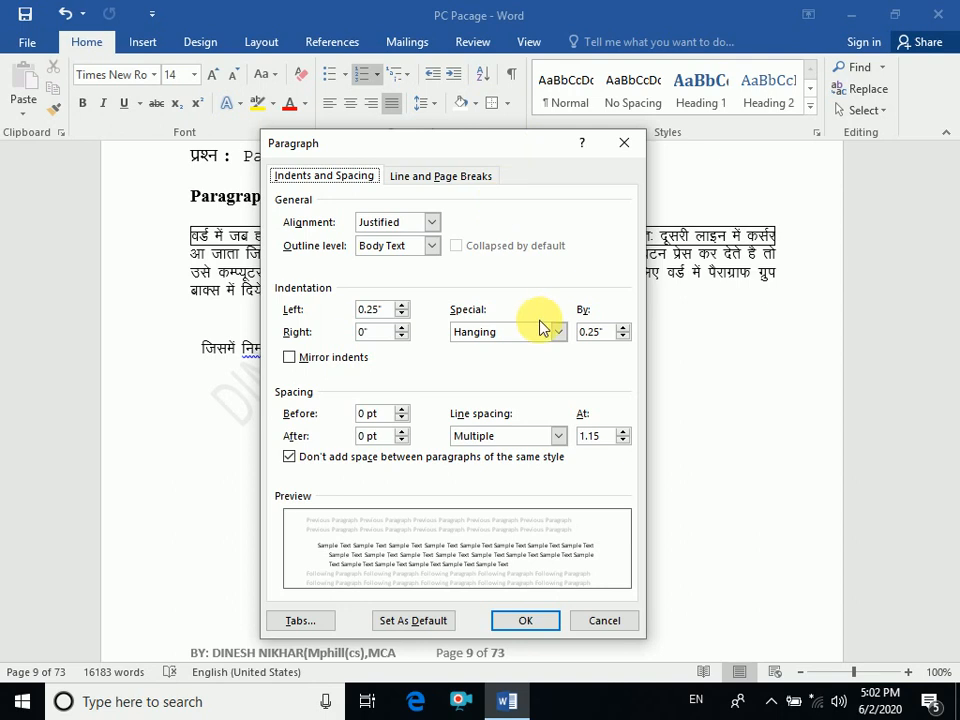